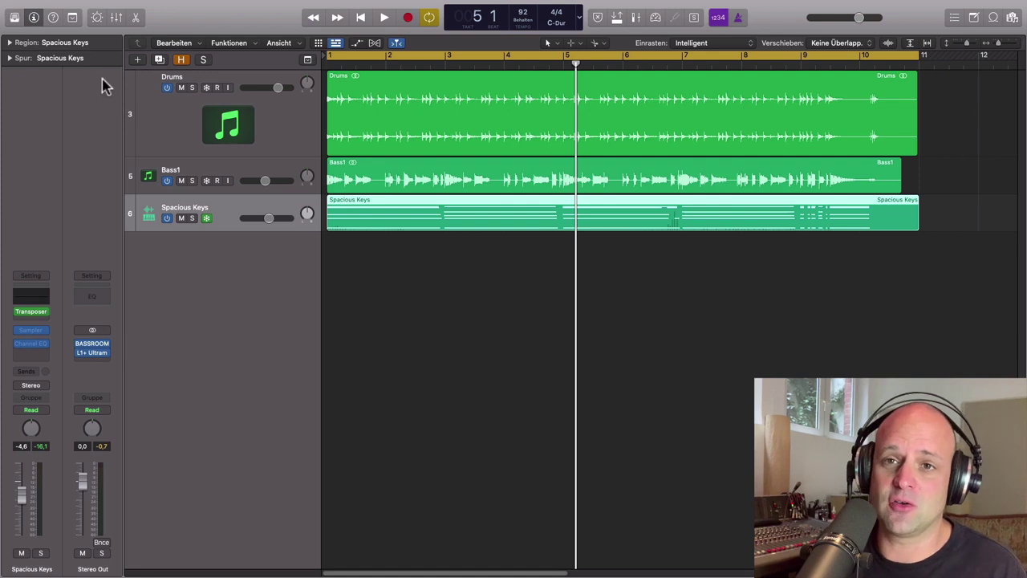
Create one Gitarre oder Bass track with Eingang-Monitoring enabled and set its audio input to Input 11.
left_click(138, 62)
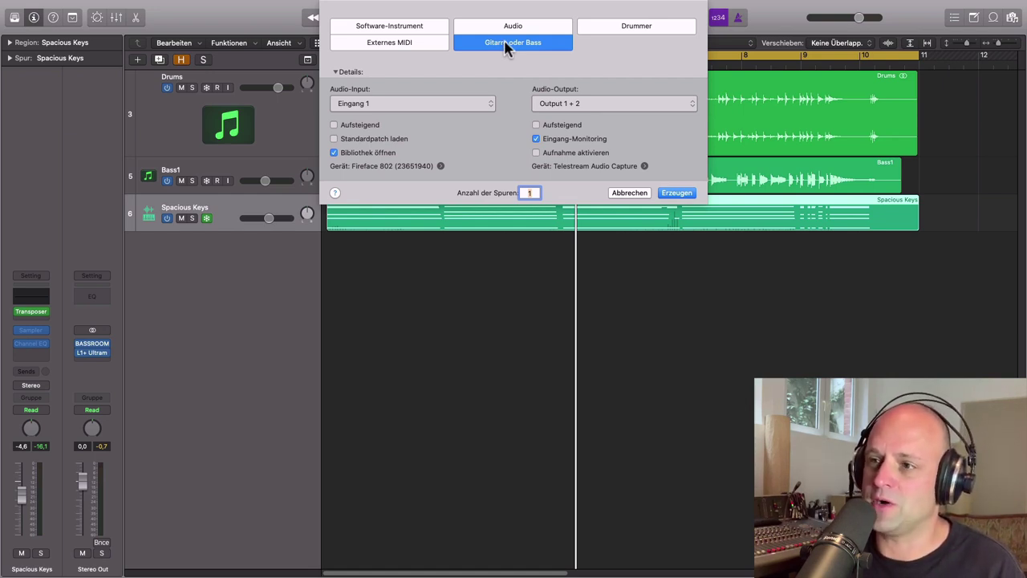
left_click(679, 195)
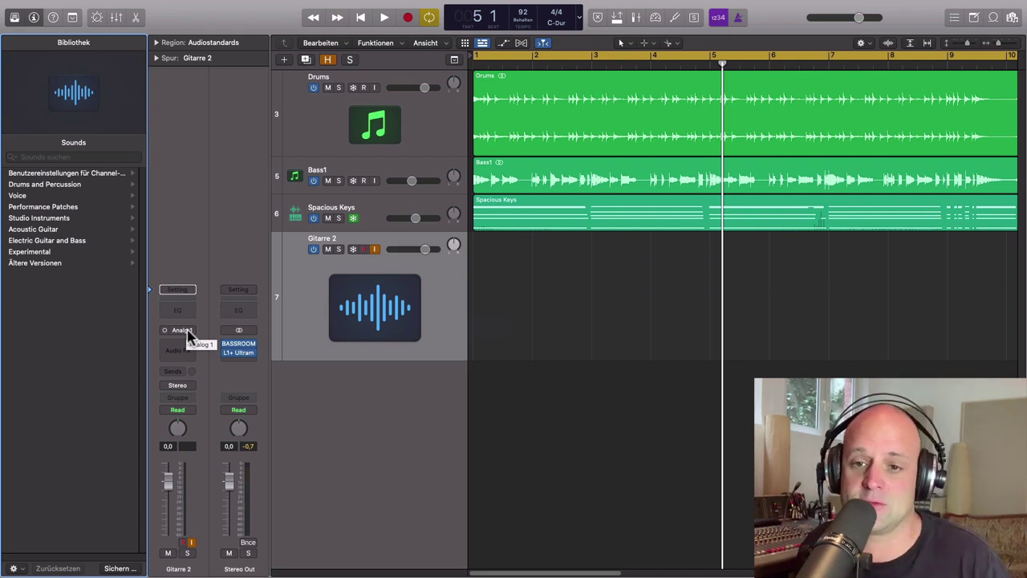
left_click(189, 337)
mouse_move(206, 359)
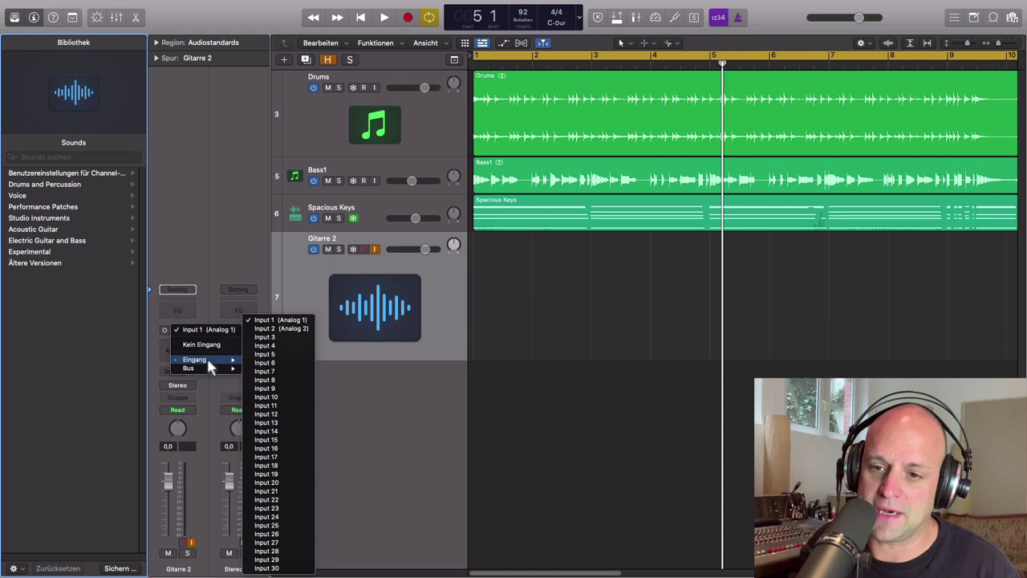
left_click(297, 407)
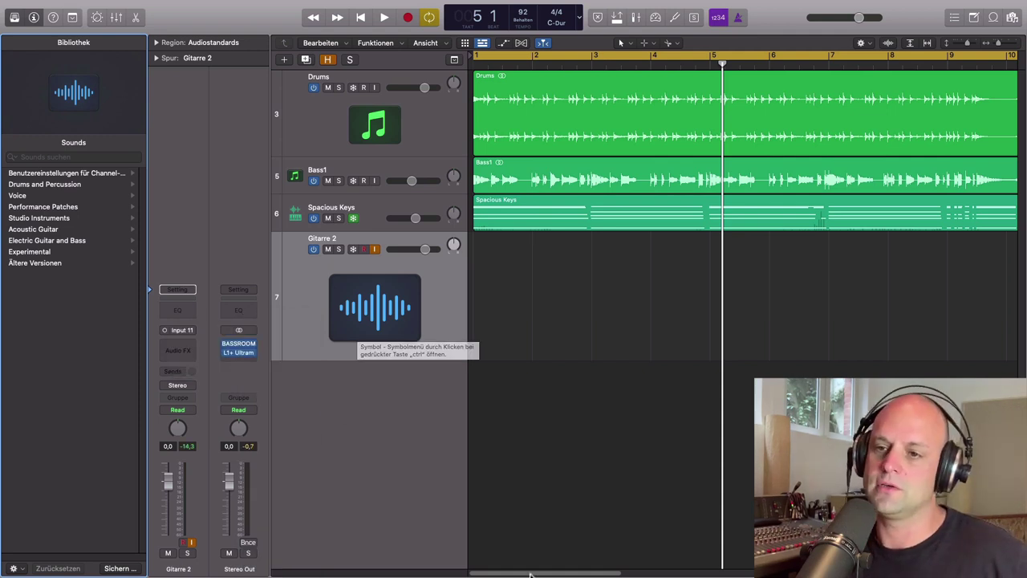
Switch input monitoring on the Gitarre 2 track off and back on.
left_click(193, 545)
left_click(192, 545)
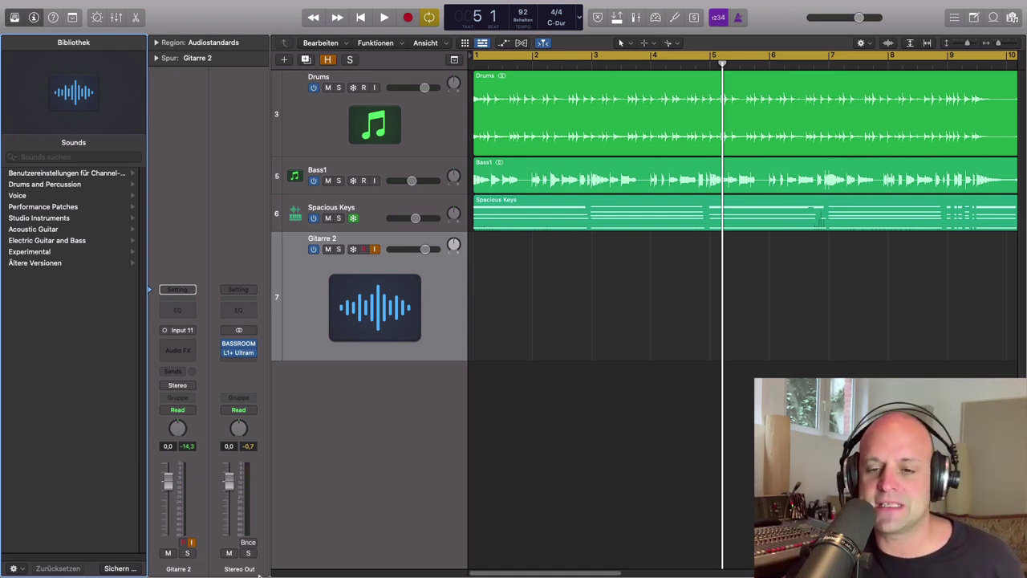
mouse_move(259, 573)
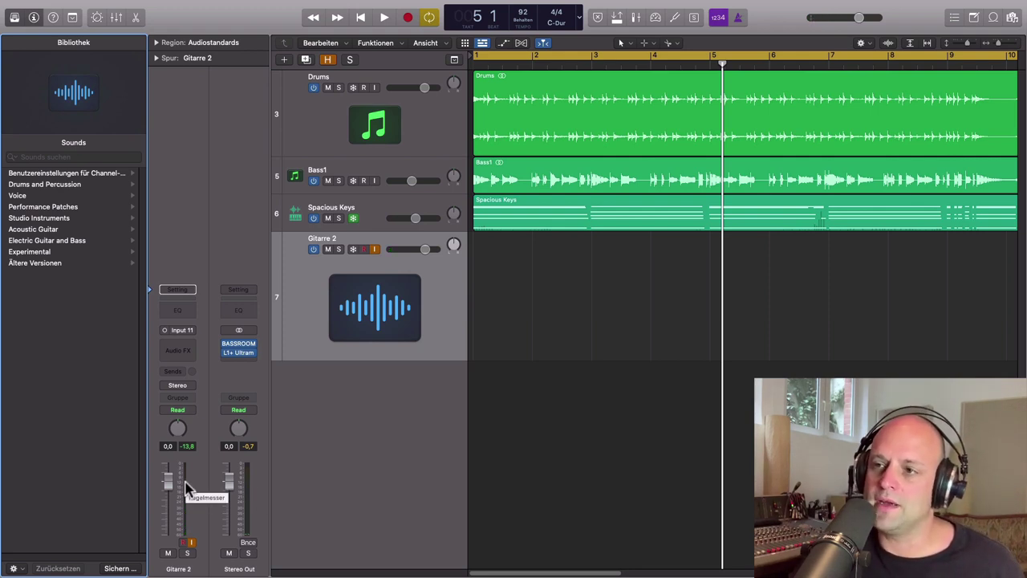
Turn on pre-fader metering and review the control bar customization with Pre-Fader-Metering and Low-Latency-Modus included.
left_click(635, 20)
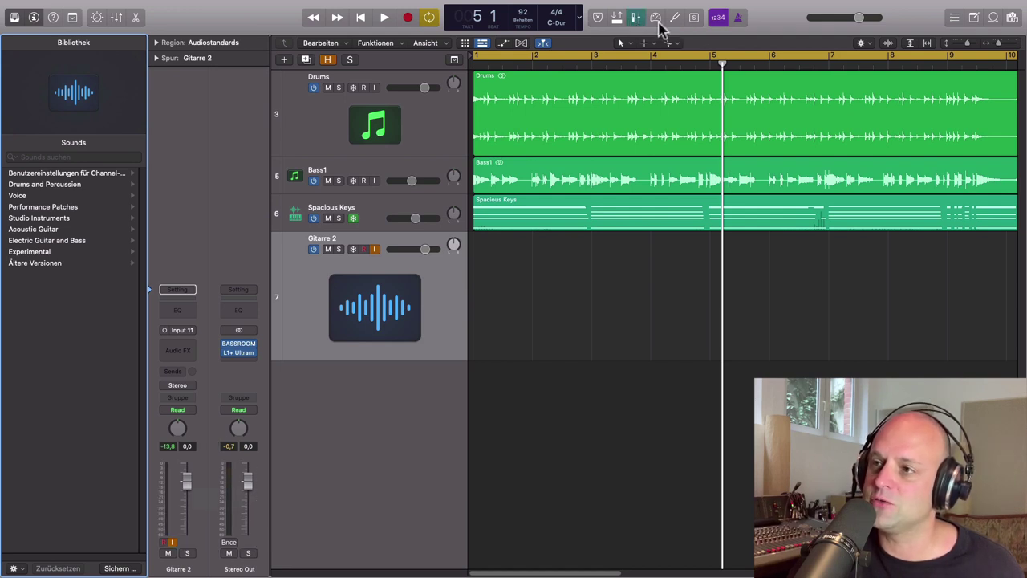
right_click(776, 21)
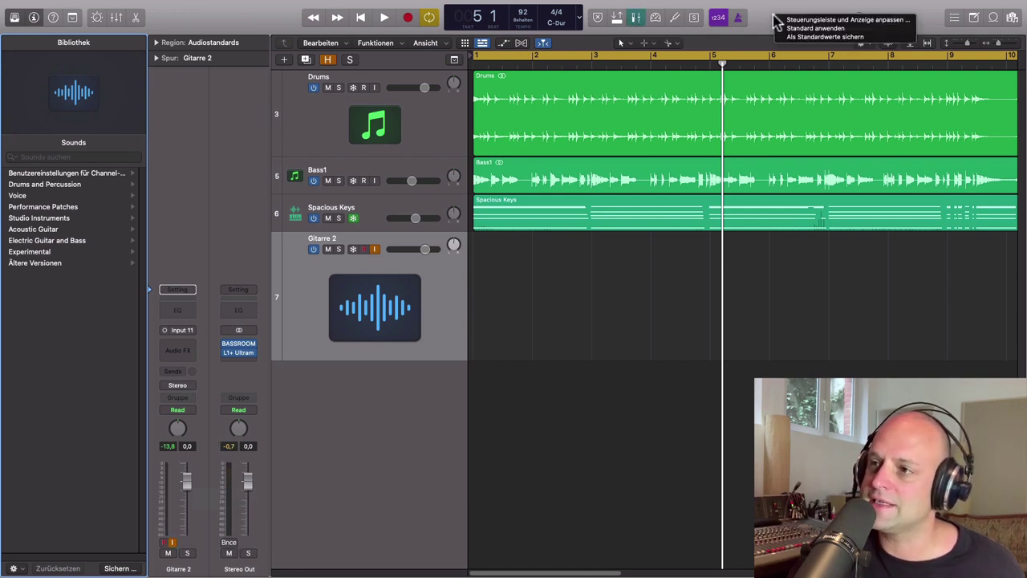
left_click(795, 20)
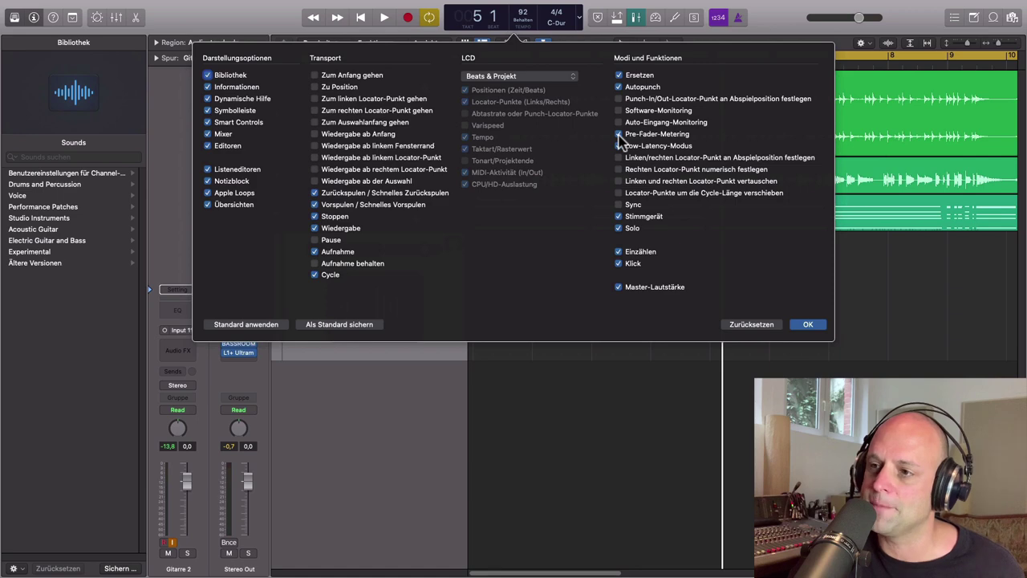
left_click(620, 145)
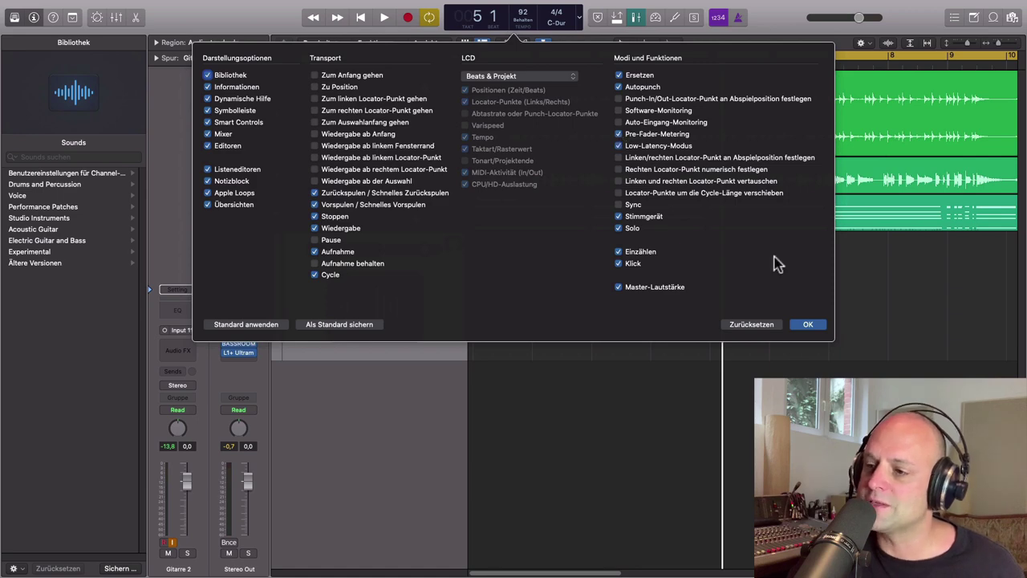
left_click(808, 325)
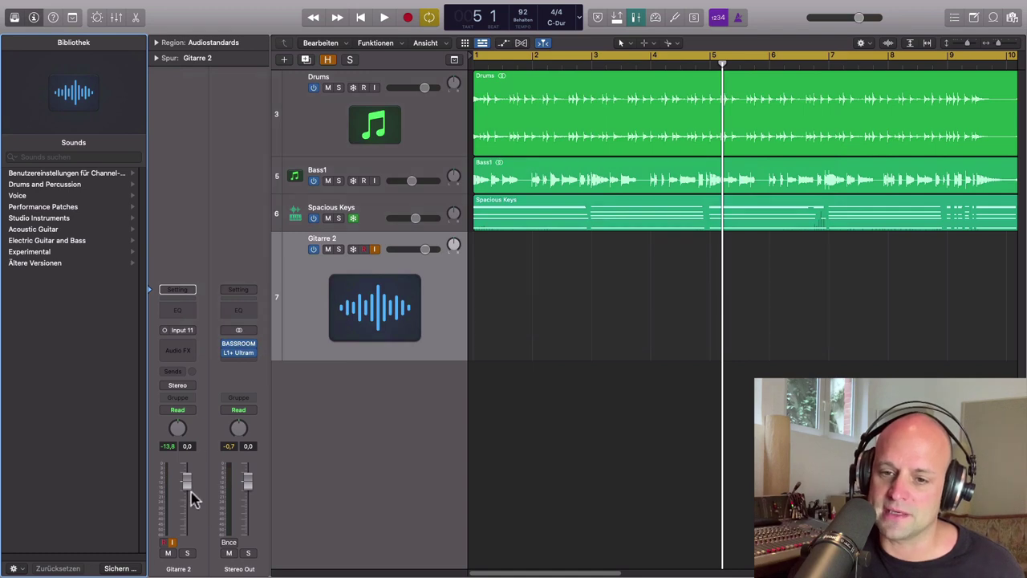
Compare the guitar level with pre-fader metering off and on, leaving pre-fader metering off.
left_click(636, 19)
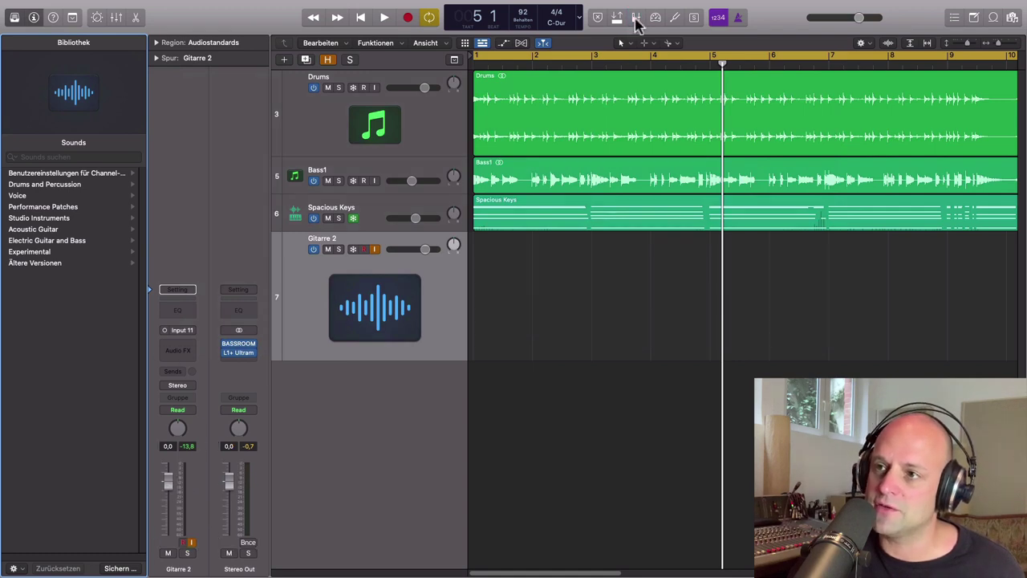
left_click(636, 19)
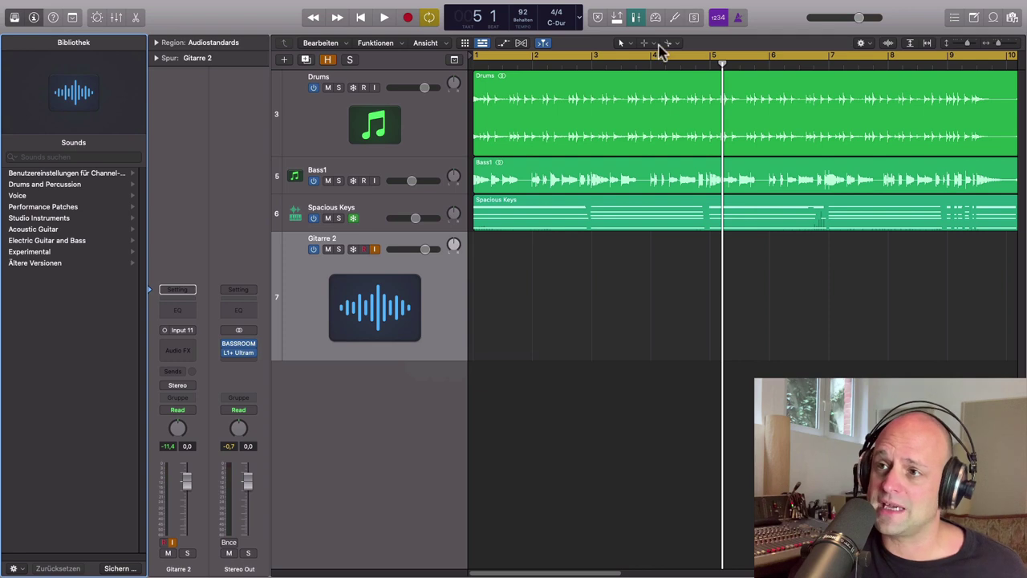
left_click(636, 17)
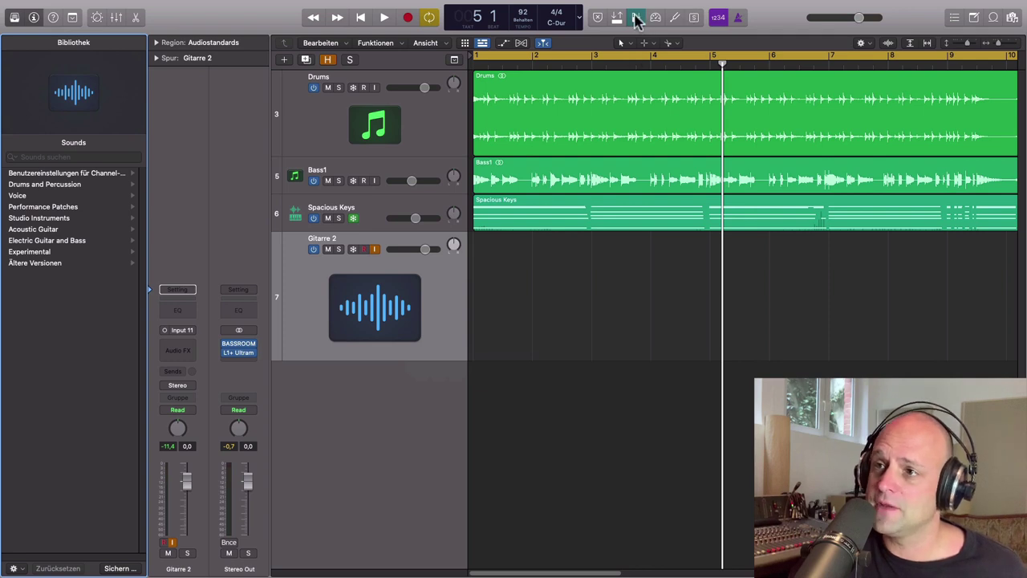
Check the guitar's tuning with the Tuner and close it.
left_click(675, 18)
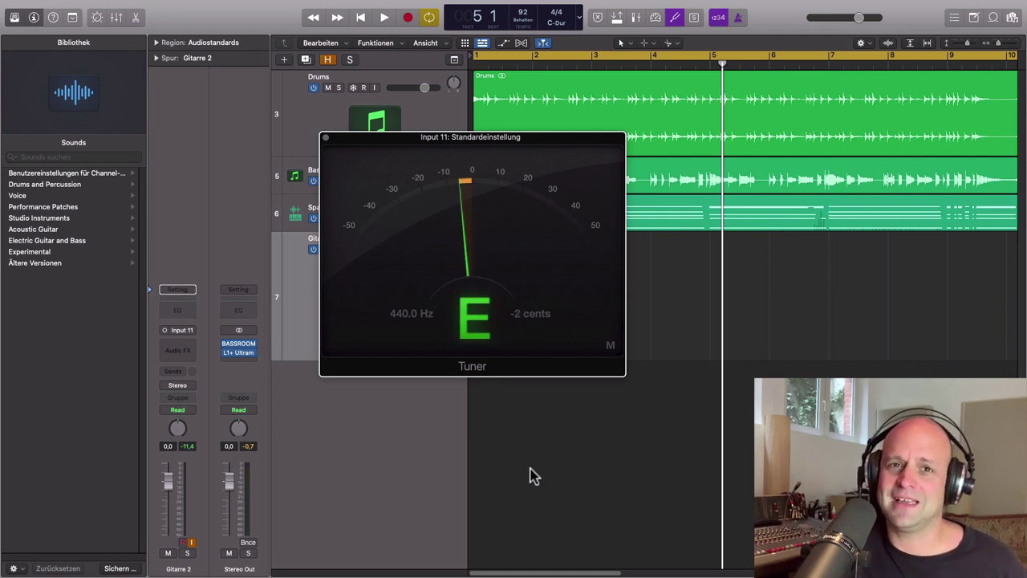
left_click(326, 138)
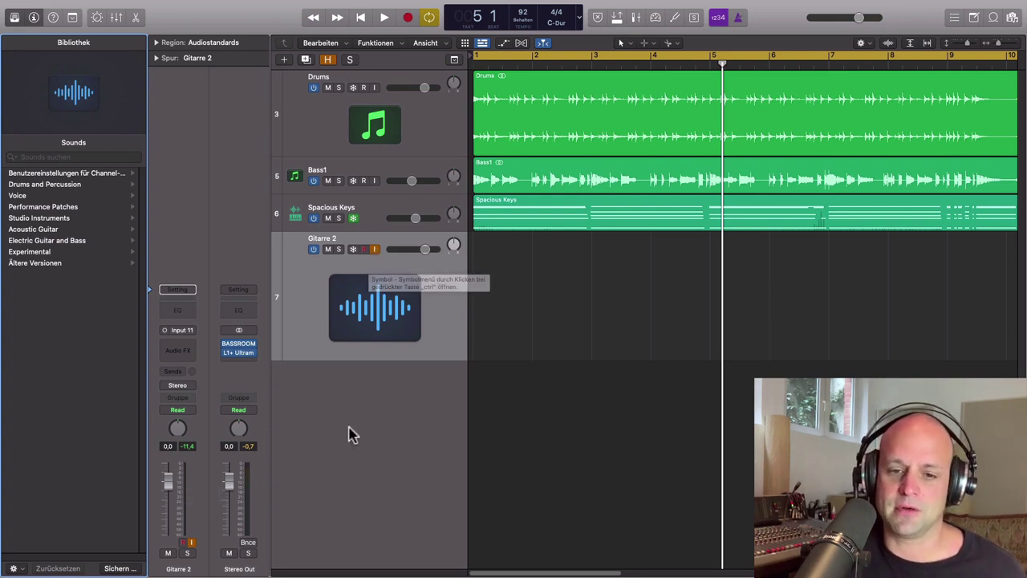
Hide the sound library and show it again.
left_click(14, 17)
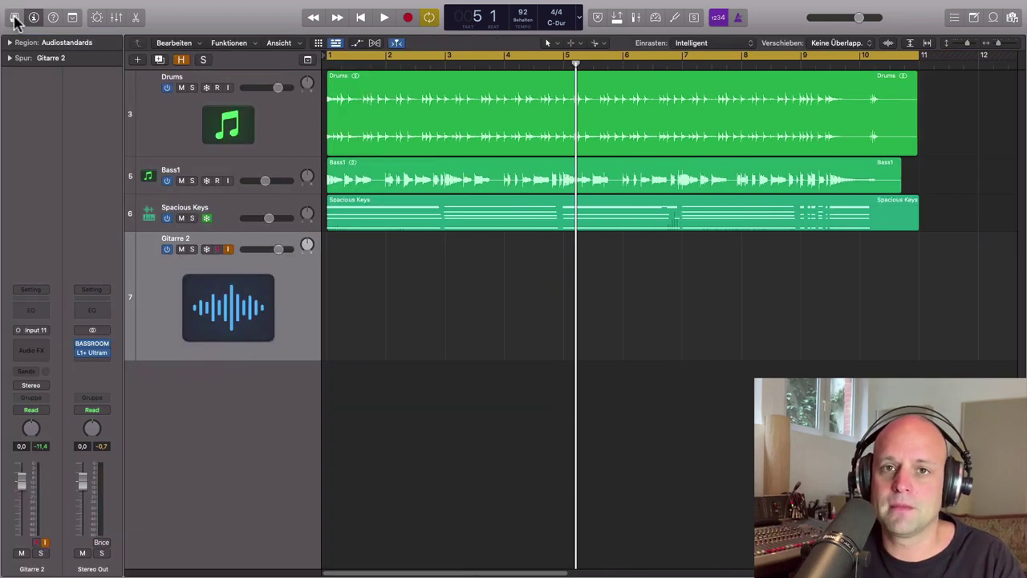
left_click(15, 18)
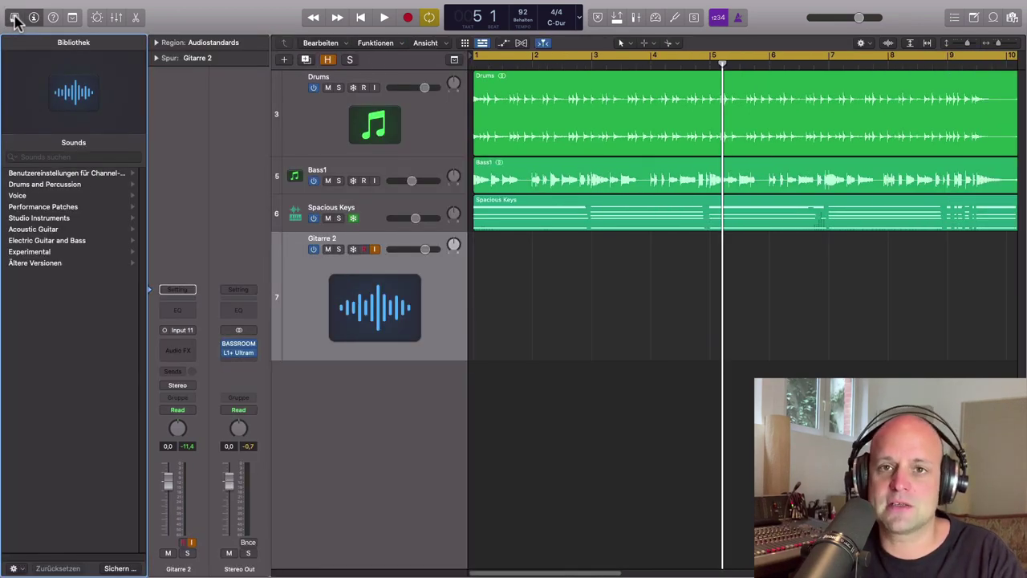
left_click(15, 17)
left_click(15, 18)
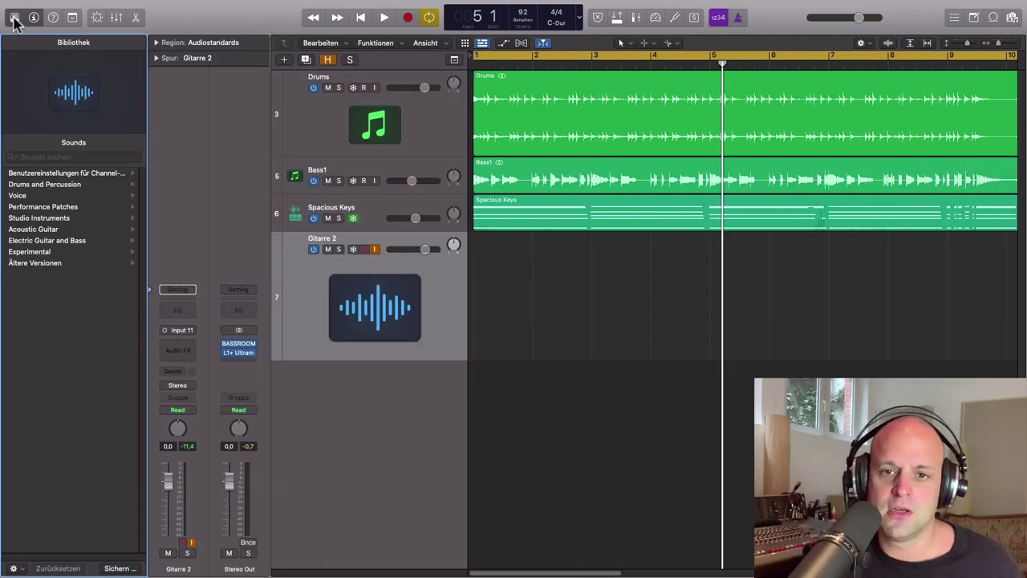
Load the New Wave Chorus patch from Electric Guitar and Bass > Clean Guitar onto the guitar track.
left_click(69, 241)
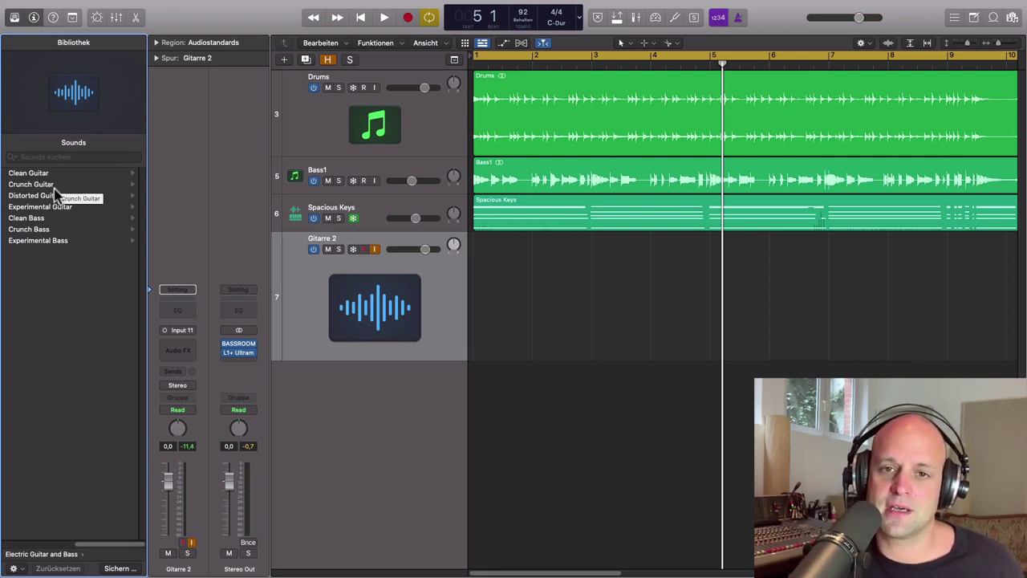
left_click(111, 176)
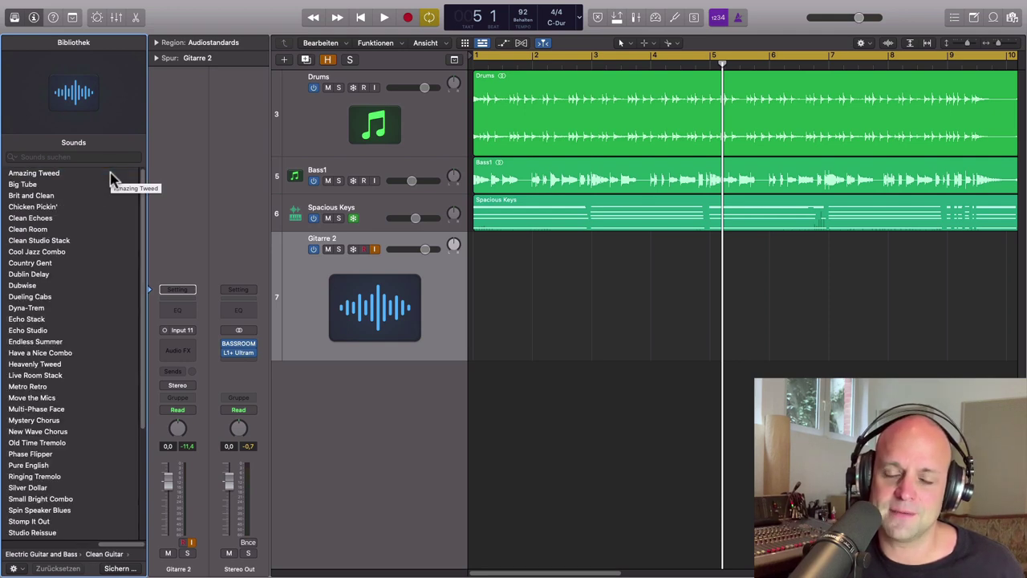
scroll(113, 380, "down", 3)
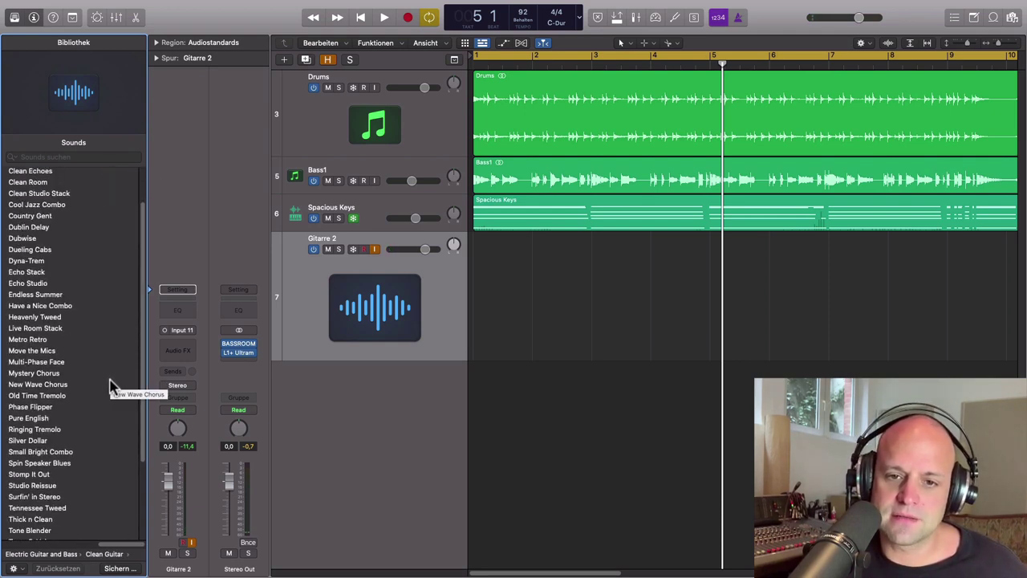
left_click(56, 387)
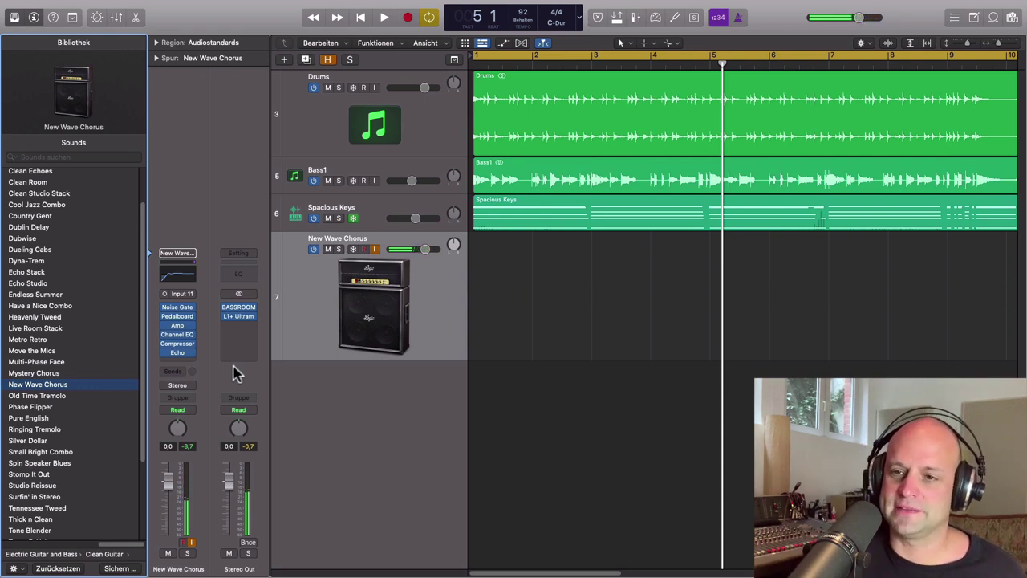
Try out the Total Tremolo pedal in the Pedalboard, remove it again, and view the Amp Designer before closing it.
left_click(178, 316)
left_click_drag(674, 146, 618, 130)
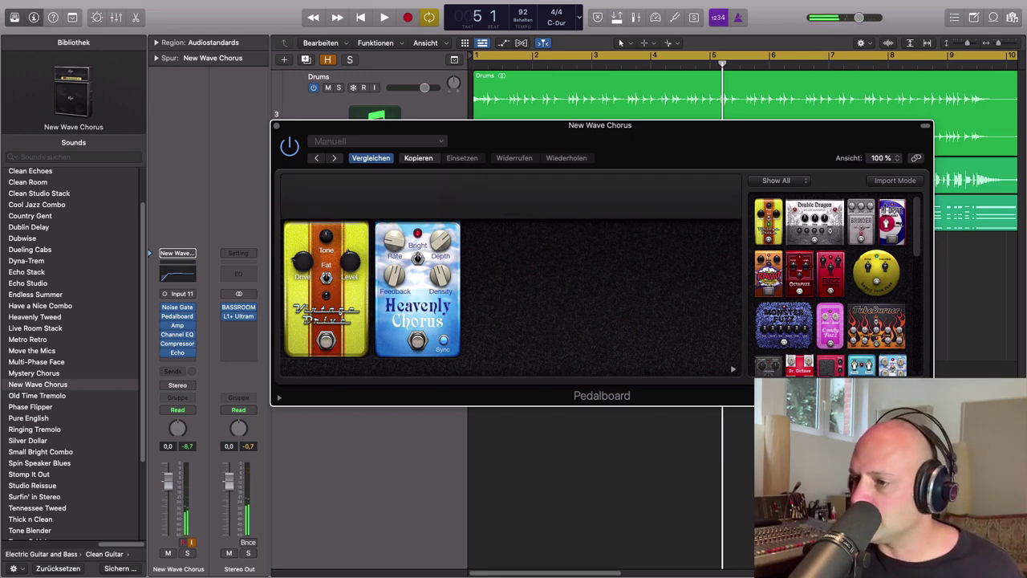
scroll(854, 299, "down", 5)
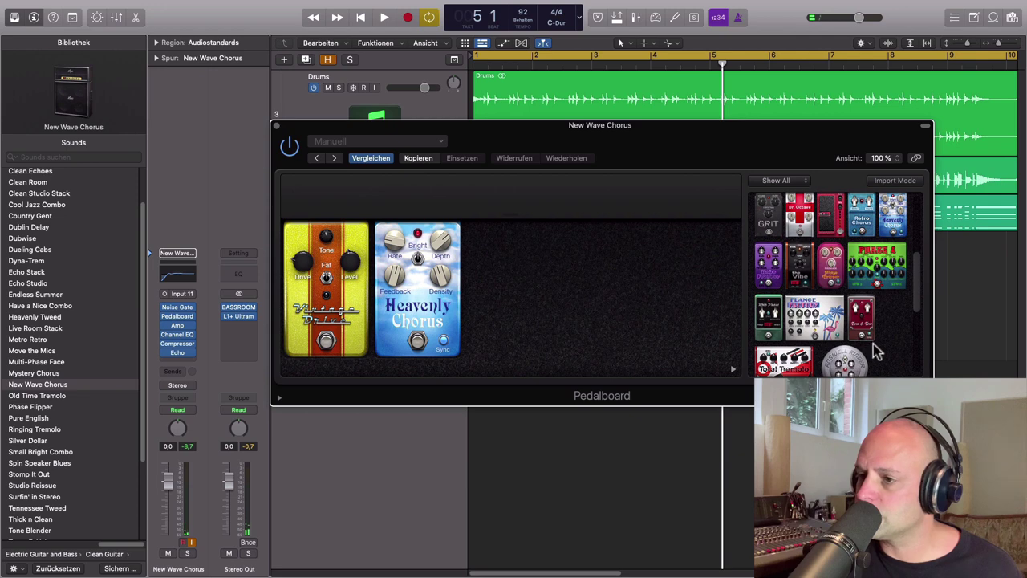
left_click_drag(802, 363, 579, 287)
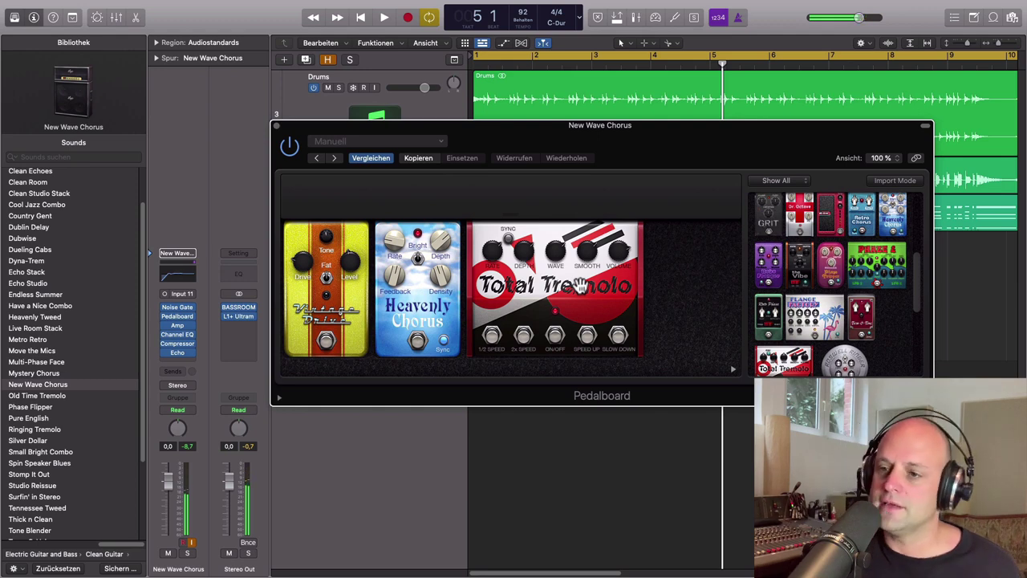
left_click_drag(579, 287, 851, 298)
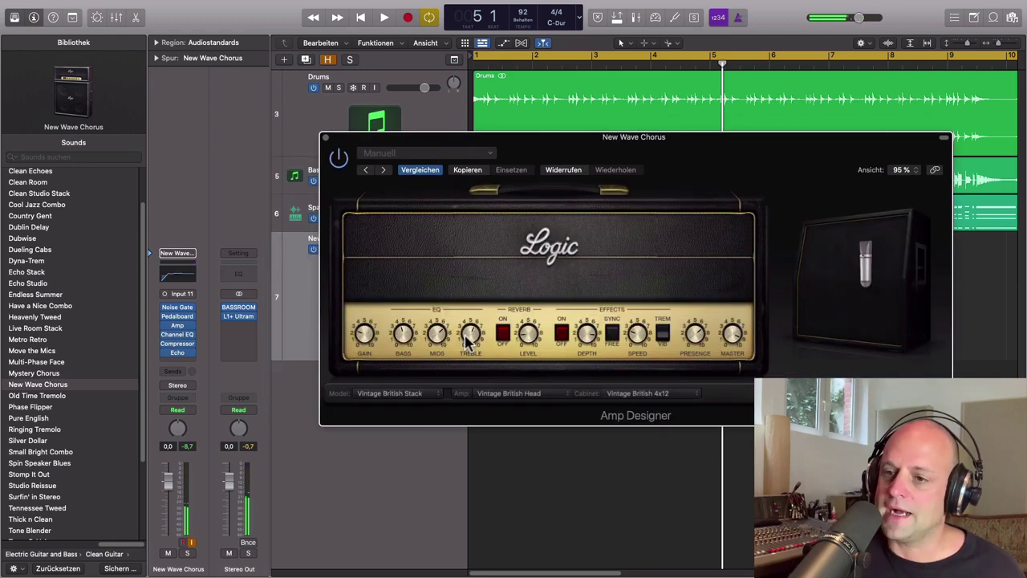
left_click(325, 140)
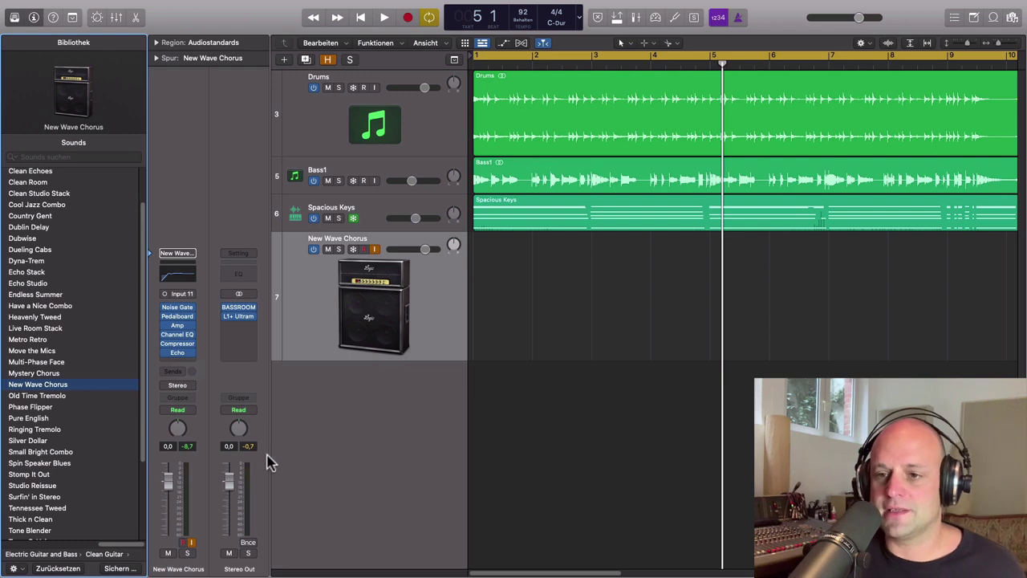
Switch record enable on the New Wave Chorus track off and on, leaving the track armed for recording.
left_click(364, 251)
left_click(364, 249)
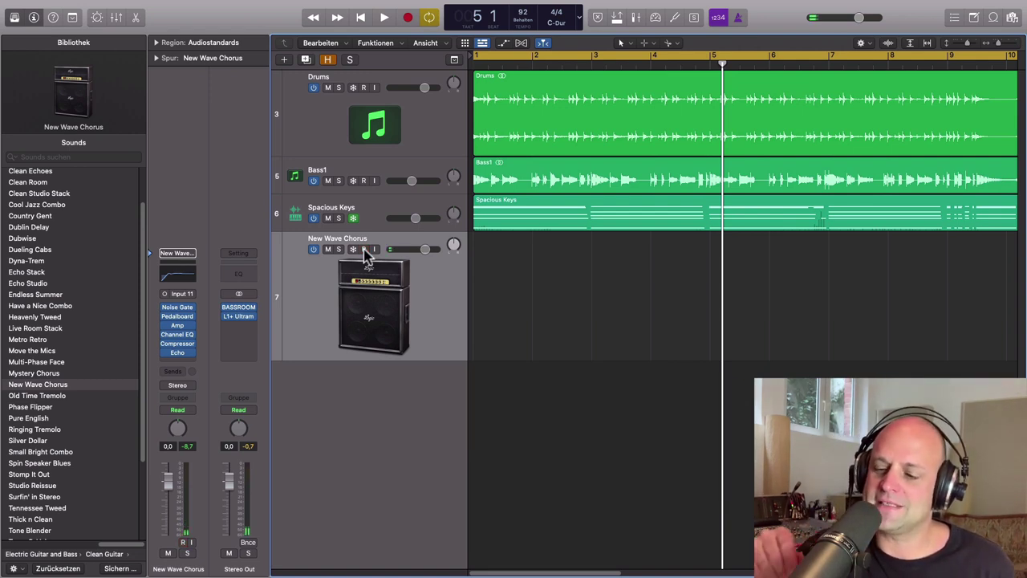
left_click(365, 250)
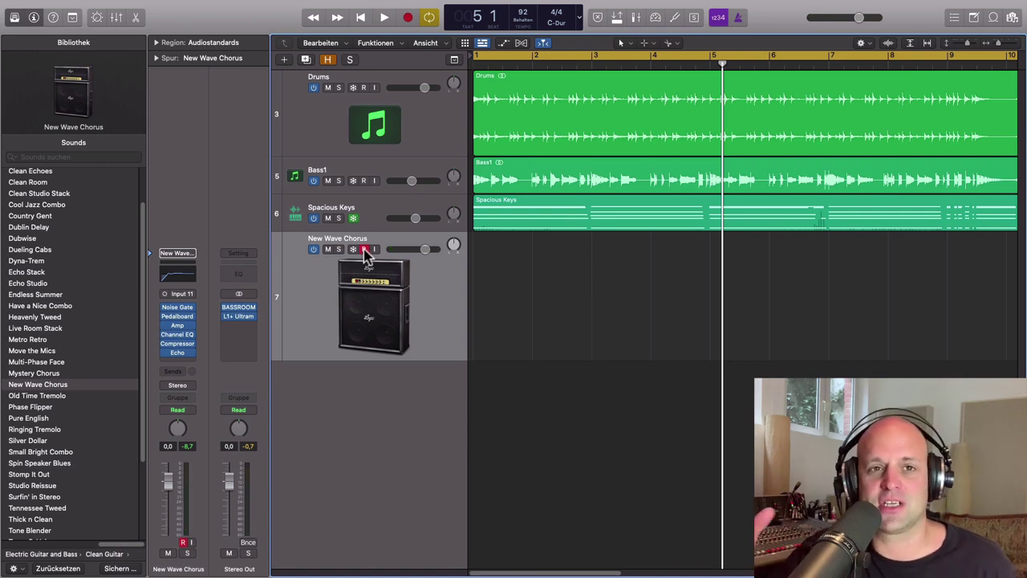
left_click(364, 250)
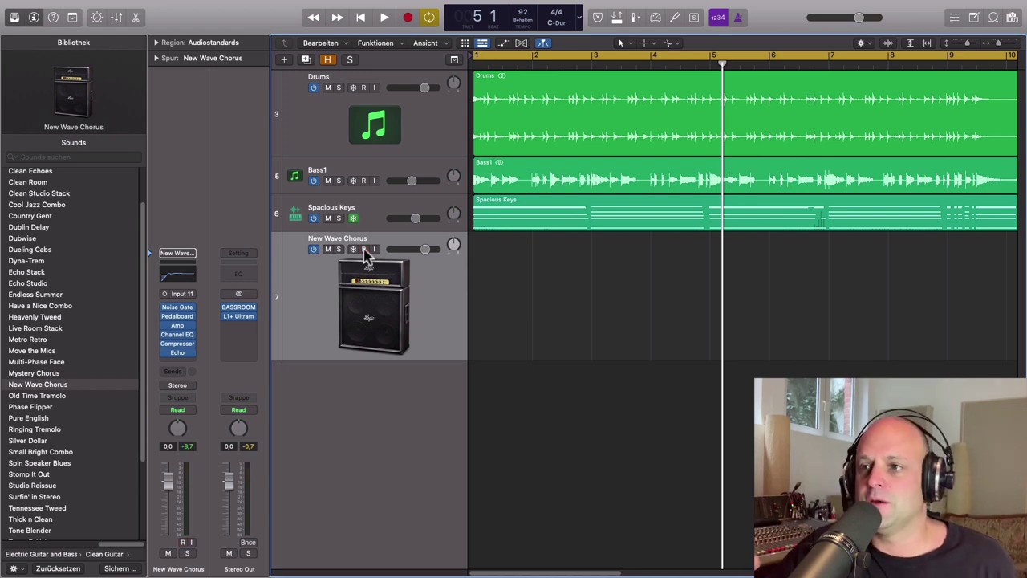
left_click(365, 249)
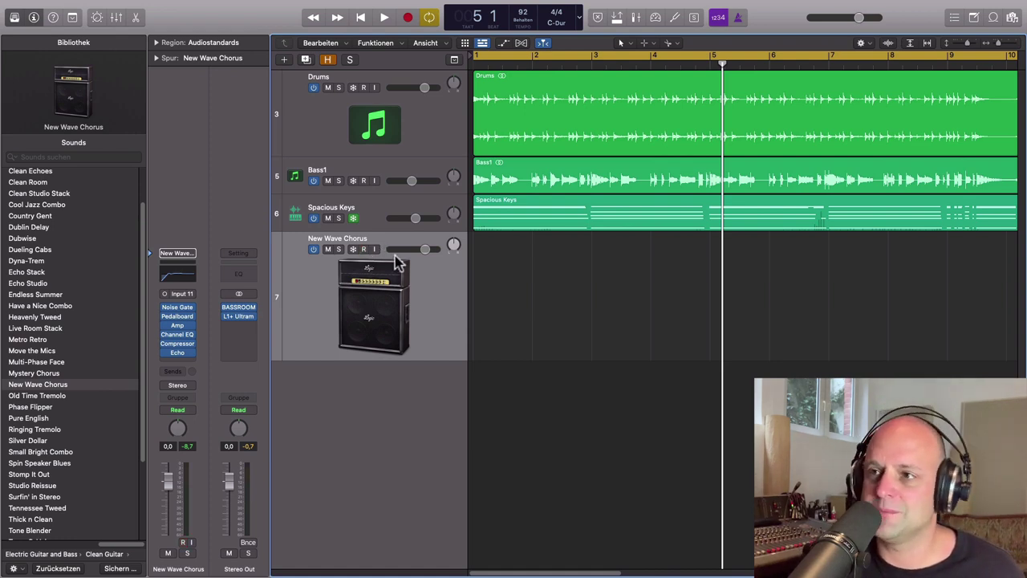
Look at the recording options for overlapping audio recordings (Audioaufnahmen überlappen) with cycle off and on.
mouse_move(443, 8)
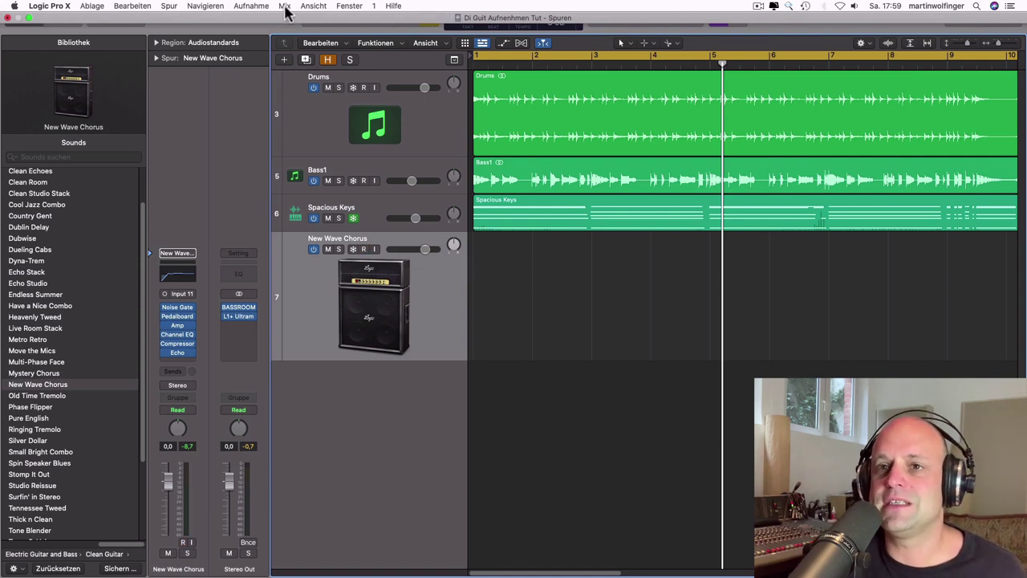
left_click(250, 7)
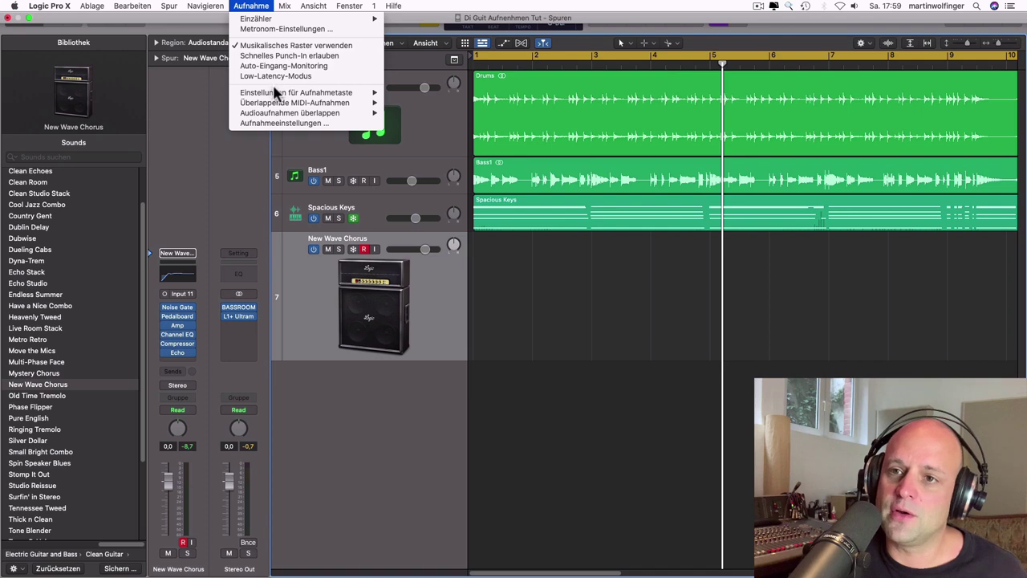
mouse_move(275, 116)
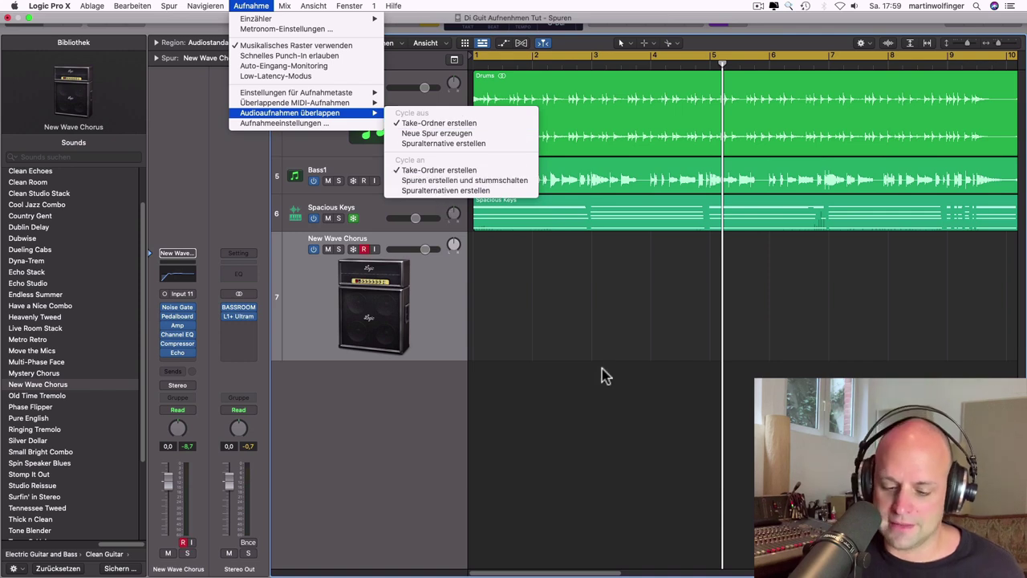
Review the take folder and track options for overlapping audio recordings (Audioaufnahmen überlappen) once more without changing them.
left_click(598, 394)
scroll(601, 386, "left", 3)
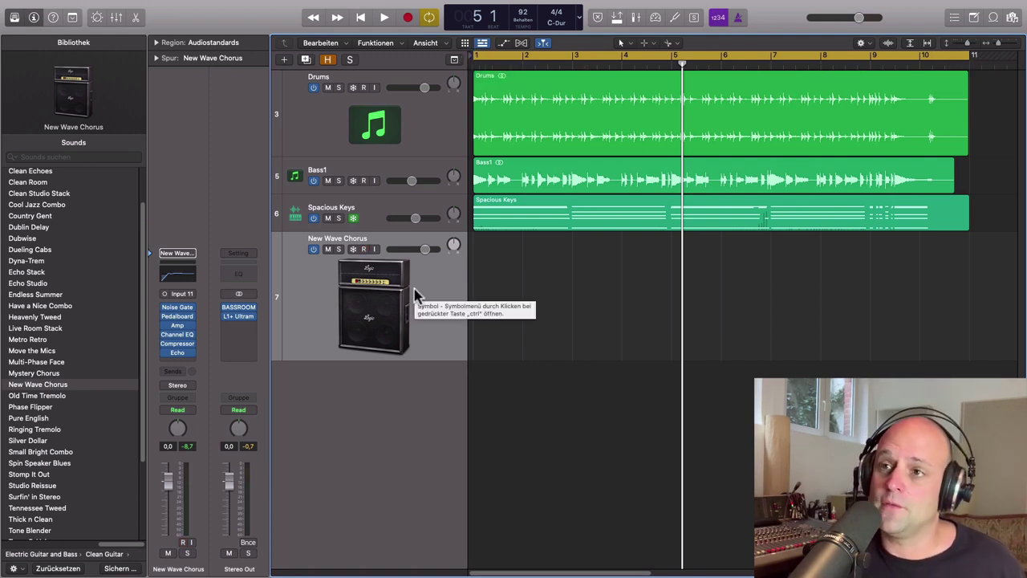
mouse_move(353, 8)
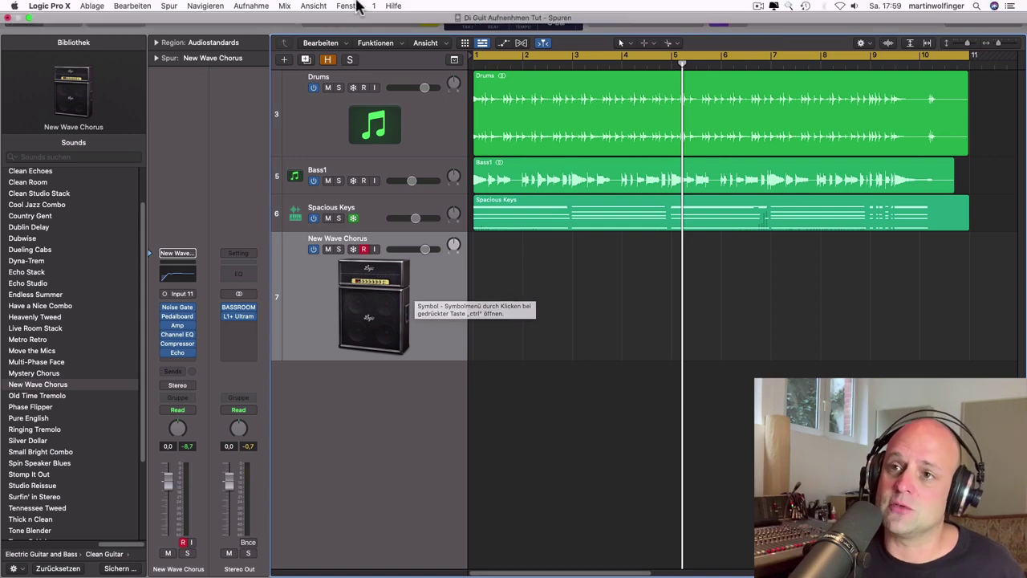
left_click(313, 6)
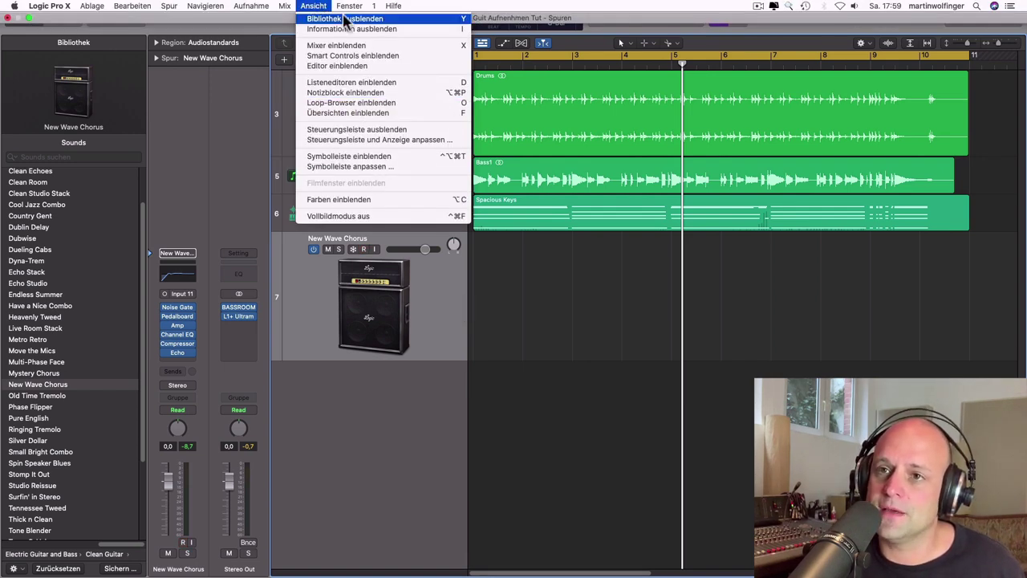
mouse_move(251, 6)
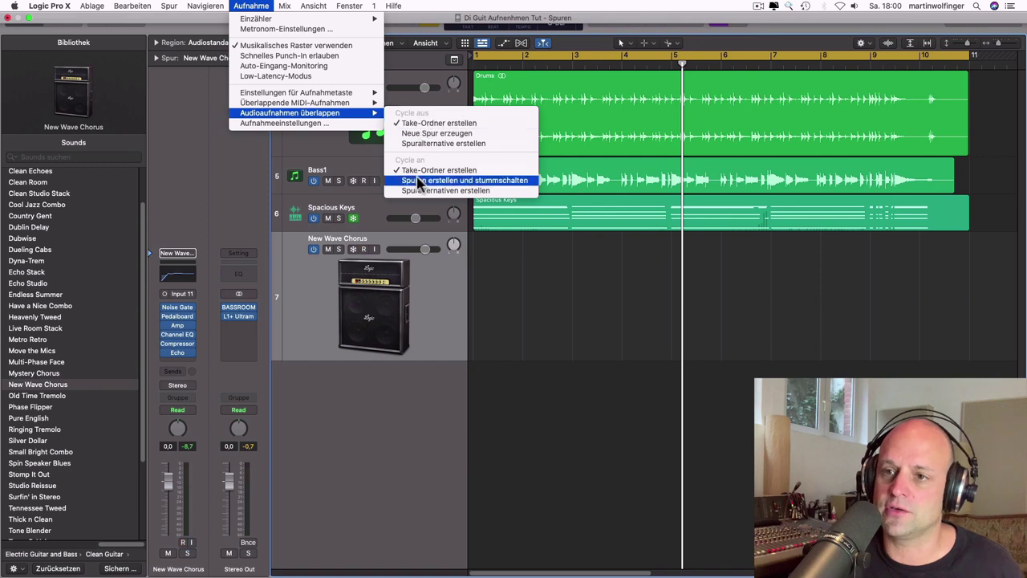
left_click(447, 299)
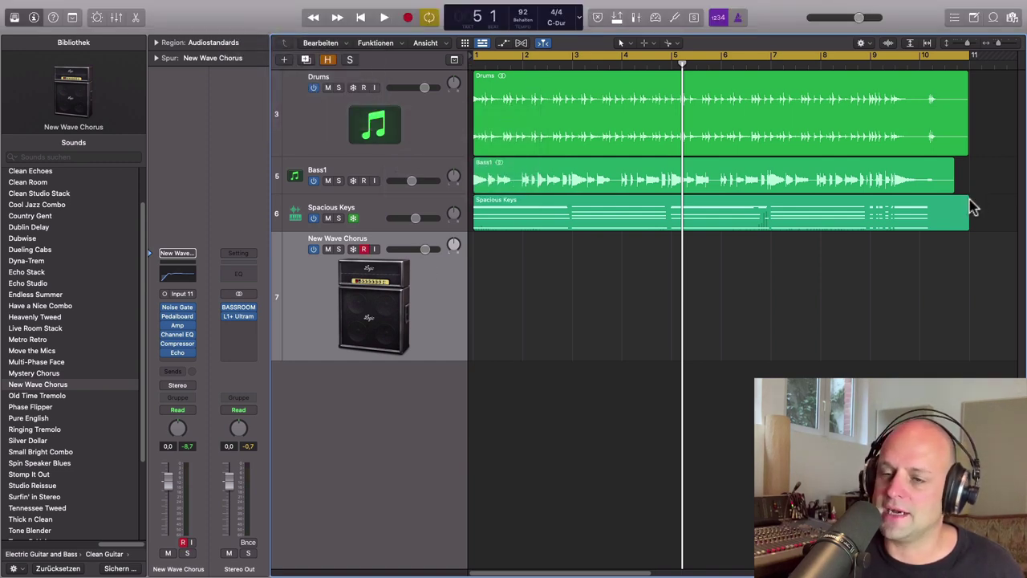
Switch input monitoring on the New Wave Chorus track on and off again.
left_click(375, 250)
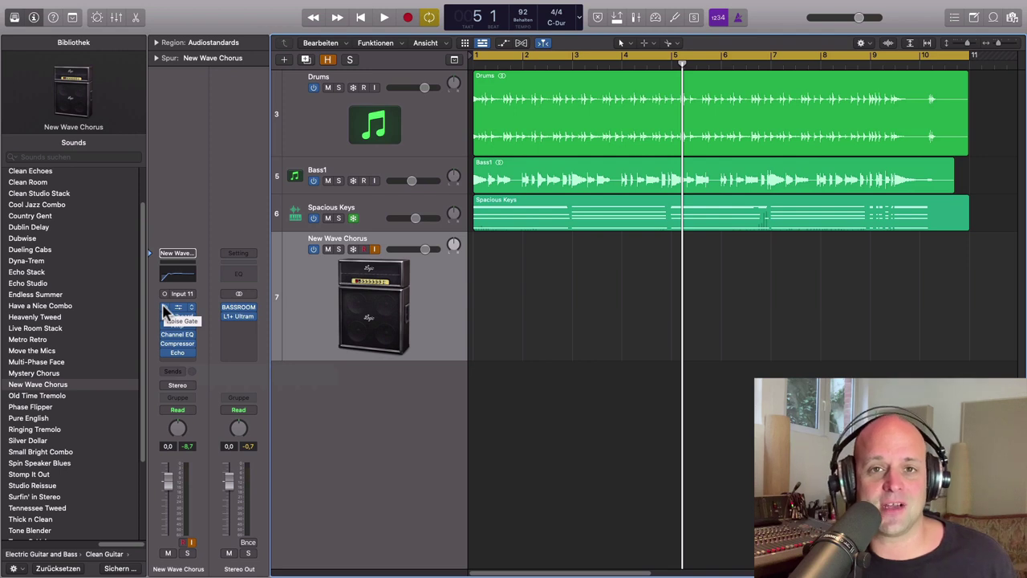
left_click_drag(165, 311, 166, 309)
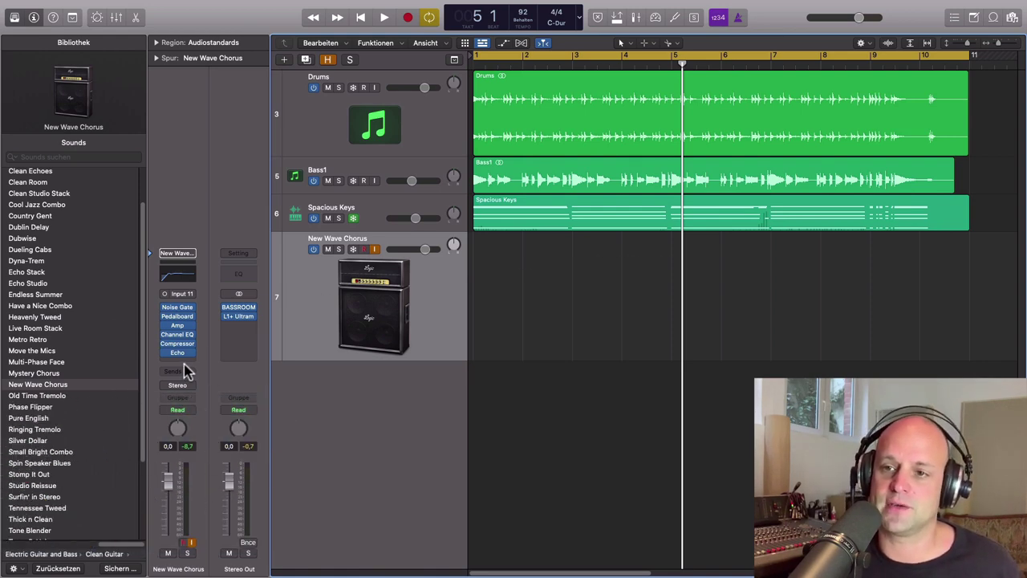
left_click(364, 249)
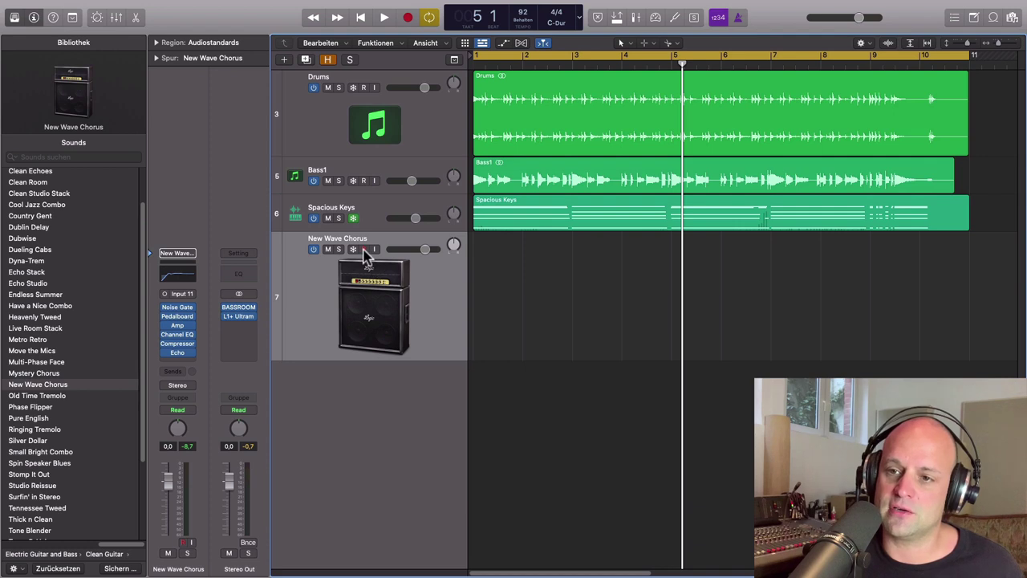
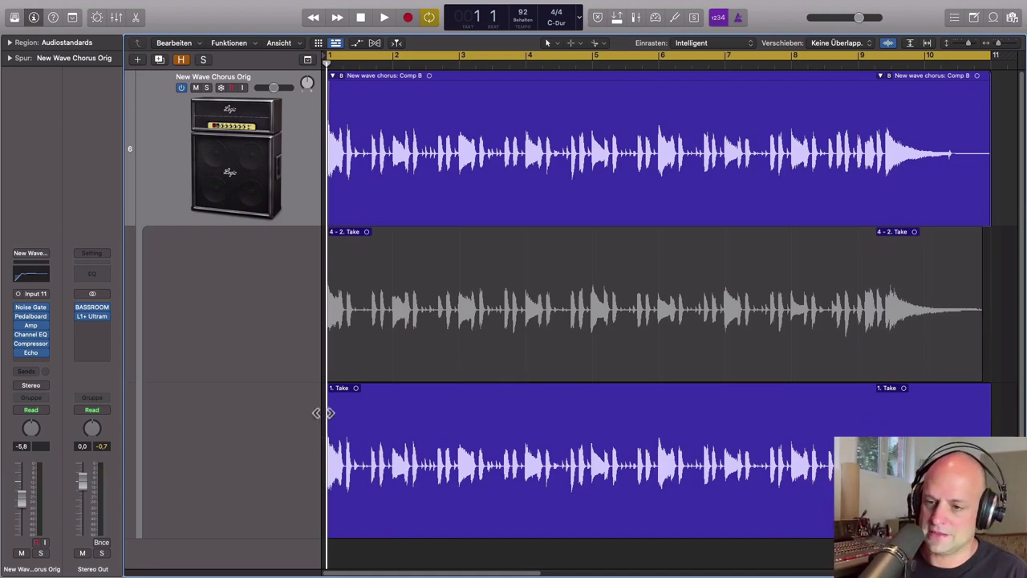
Play the recorded comp from bar 1, solo the New Wave Chorus Orig track during playback, and stop.
key("space")
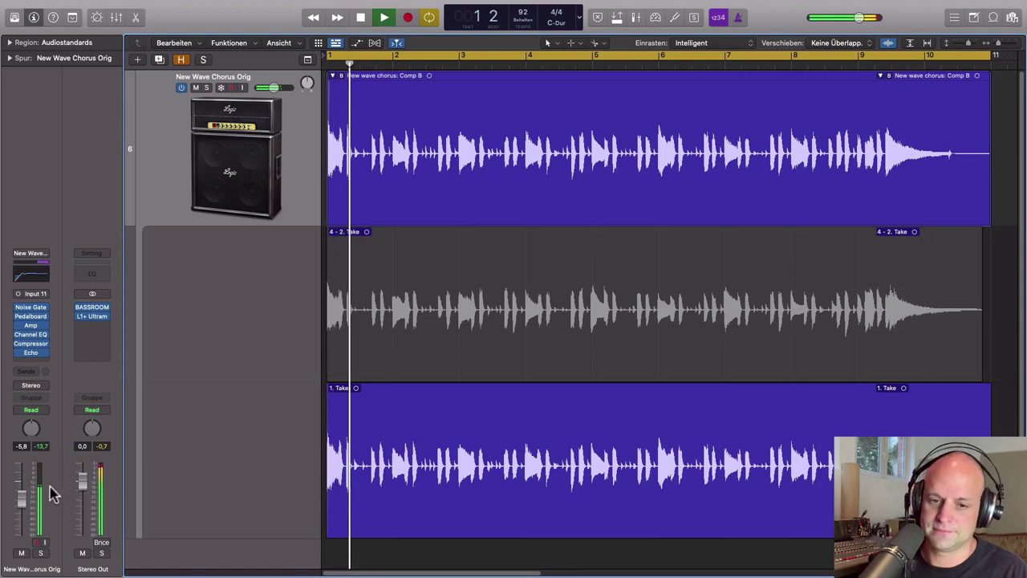
left_click(39, 553)
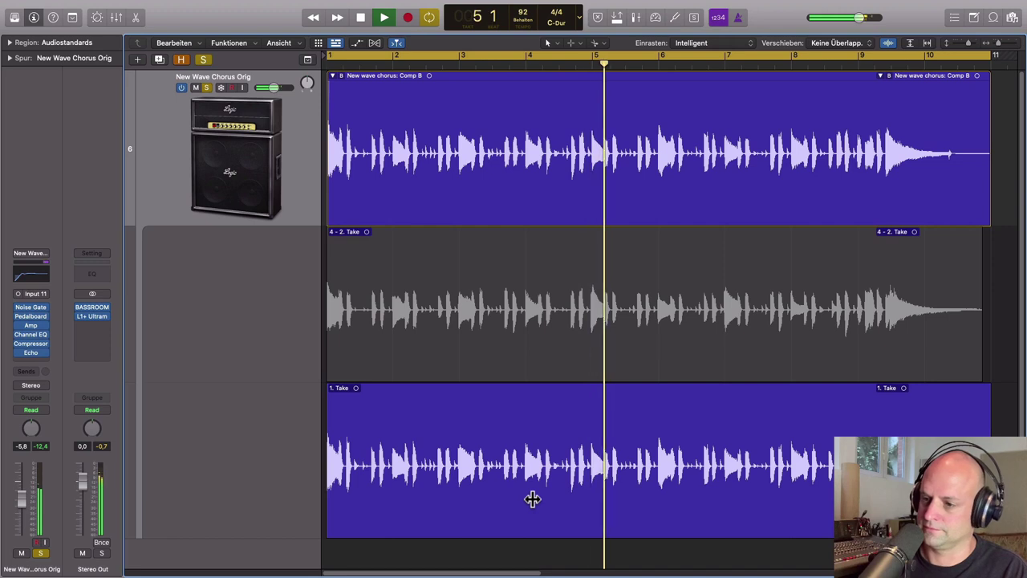
key("space")
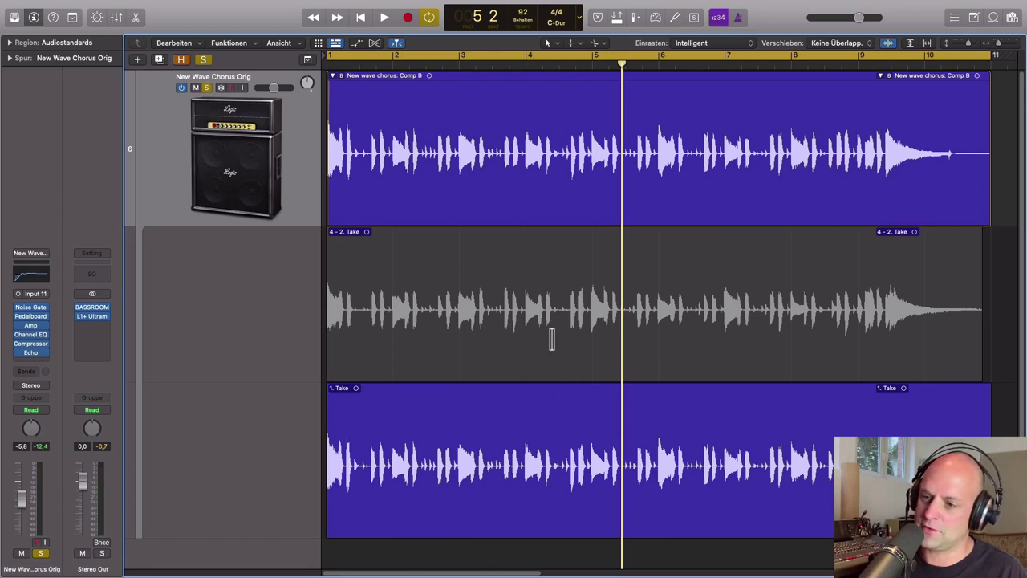
Comp the second take into the take folder from about bar 2.8 to bar 4.6 and play that section with cycle off.
left_click_drag(550, 343, 446, 344)
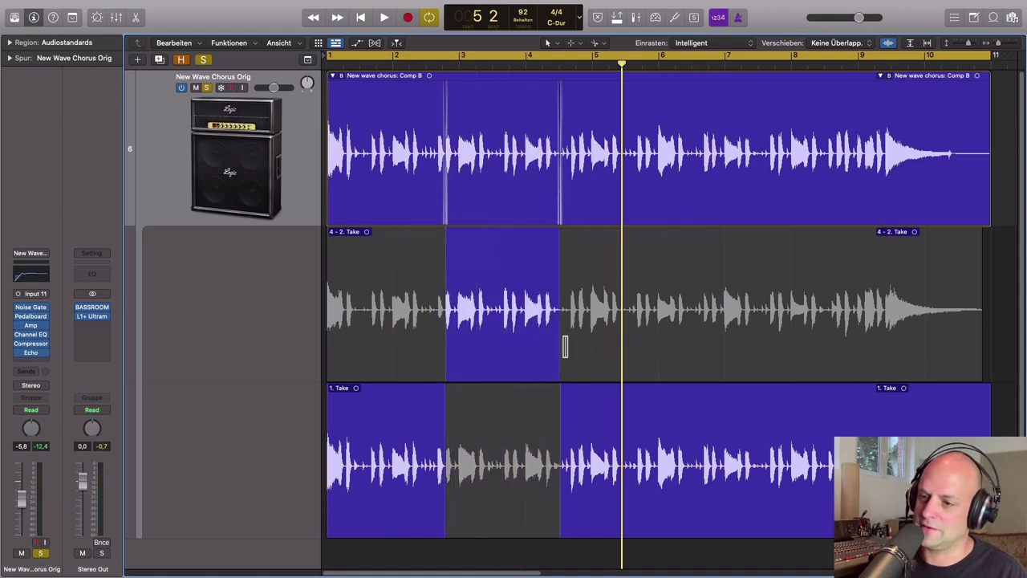
left_click_drag(560, 347, 567, 367)
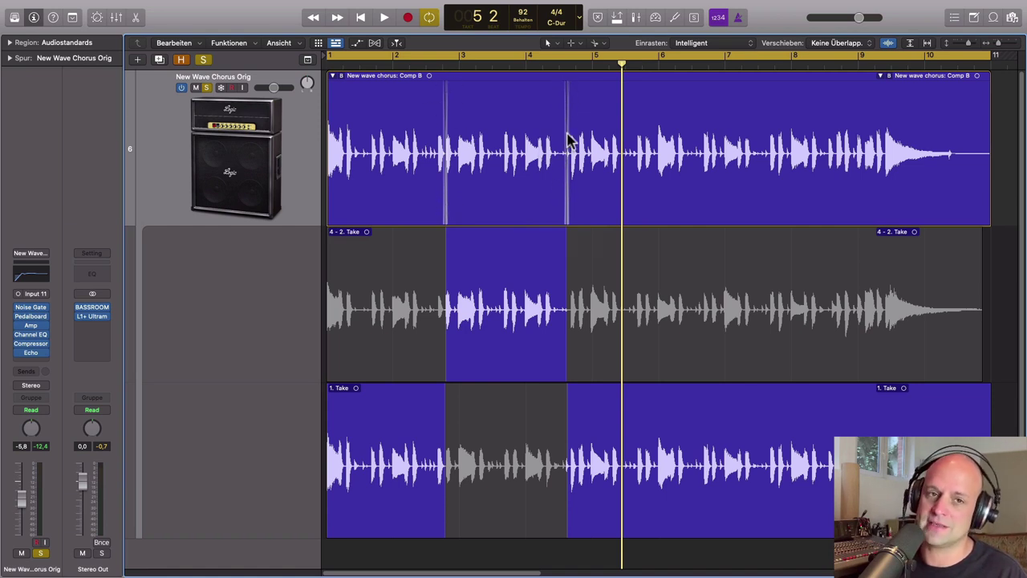
left_click(482, 64)
key("space")
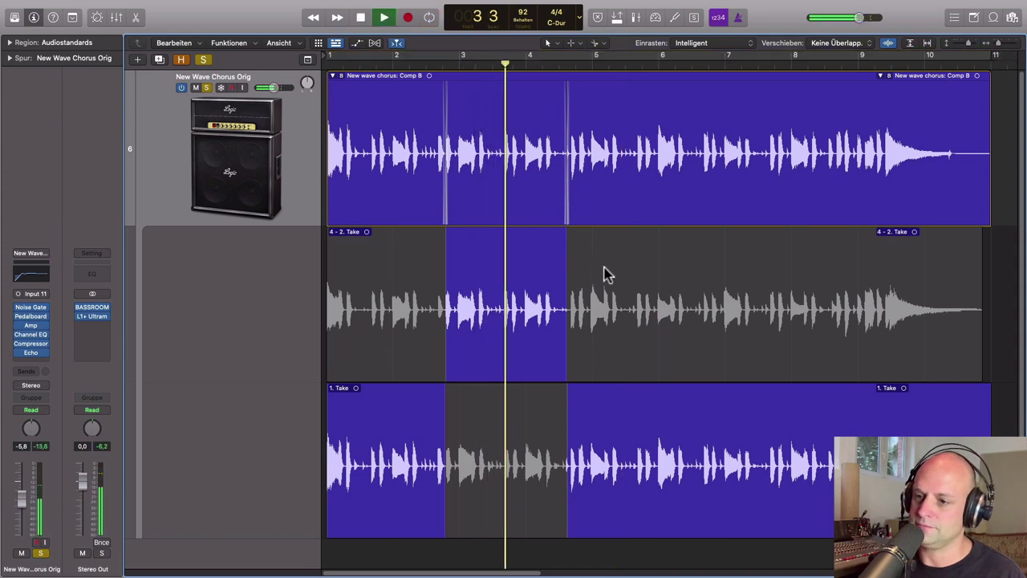
Adjust the second take's comp section to run from about bar 4.9 to bar 6.2, and stop playback.
left_click_drag(567, 366, 676, 366)
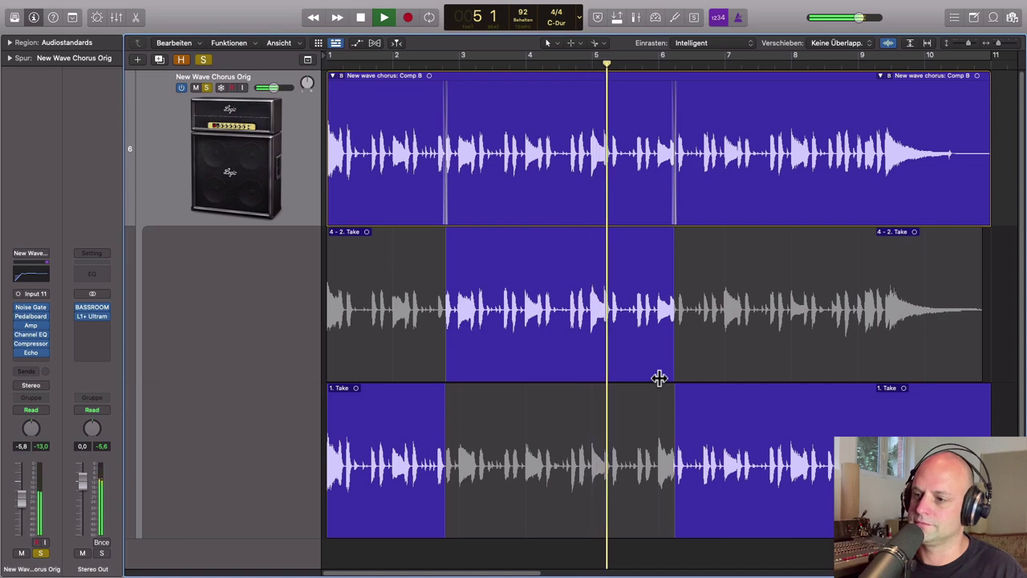
key("space")
left_click_drag(447, 373, 582, 408)
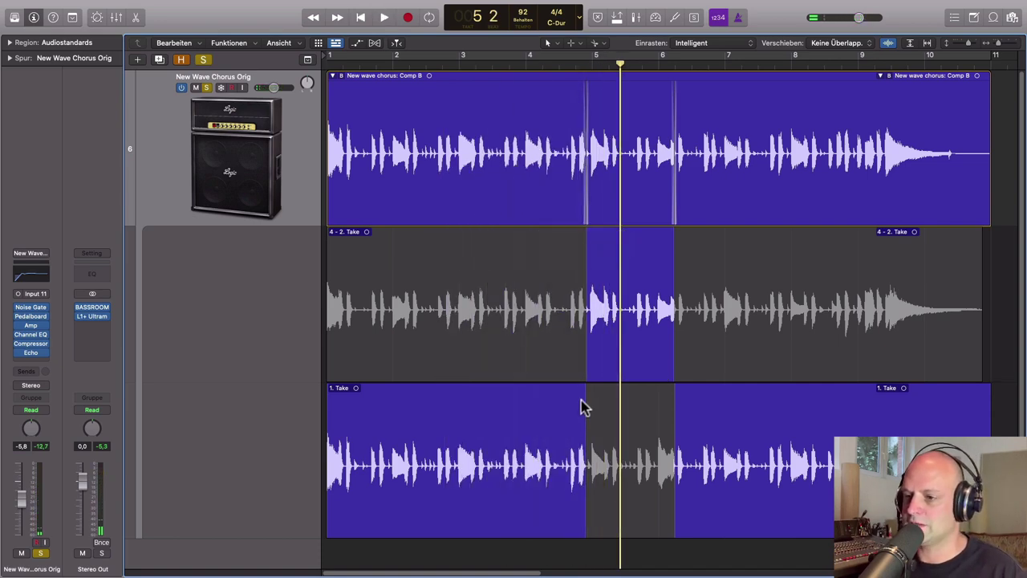
key("super+Right")
key("super+Right")
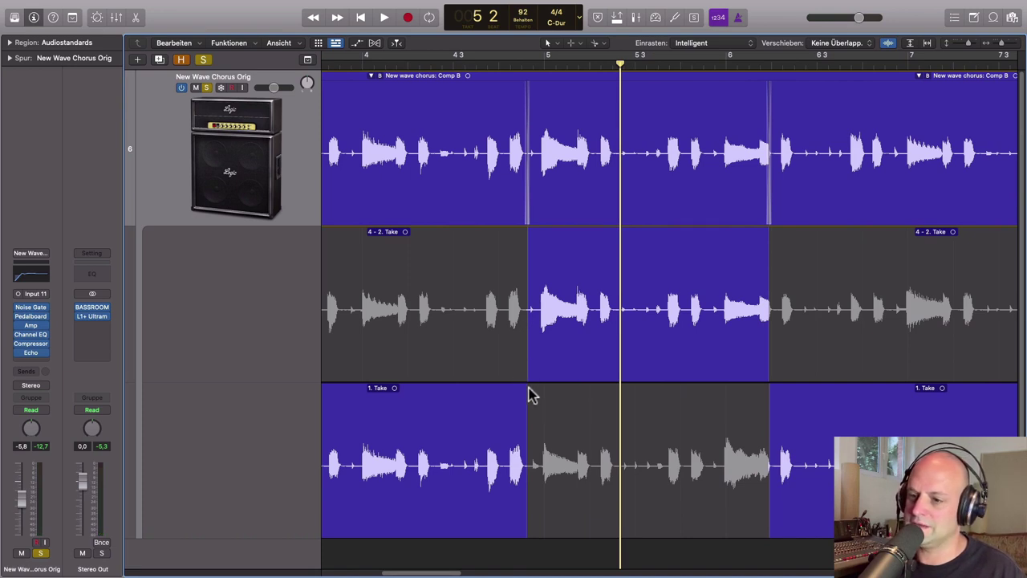
mouse_move(527, 359)
left_mouse_down()
mouse_move(553, 360)
mouse_move(525, 361)
left_mouse_up()
Examine the waveforms at the take transitions near bars 5 and 6 up close.
key("super+Right")
key("super+Right")
key("super+Right")
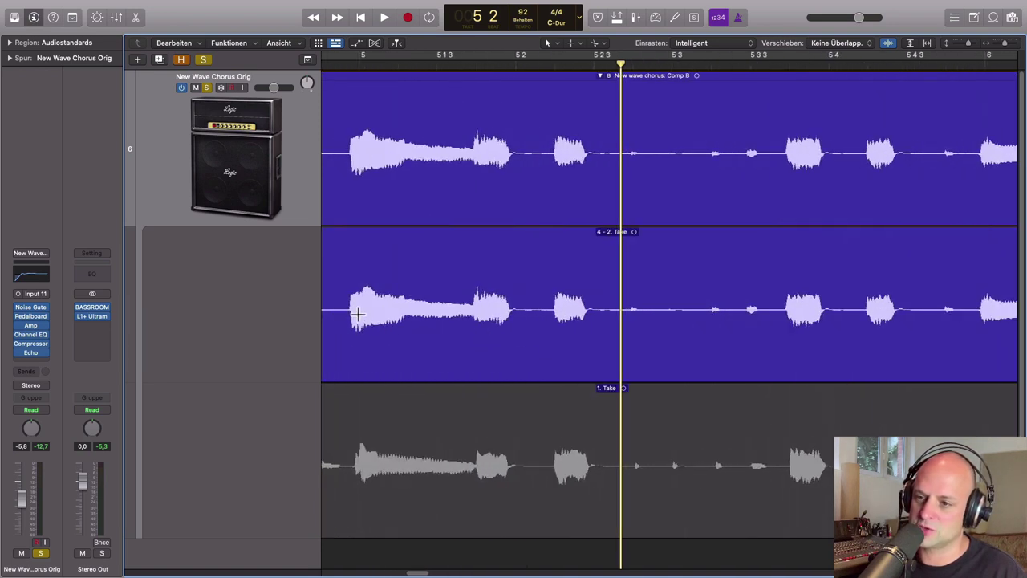
scroll(389, 325, "left", 4)
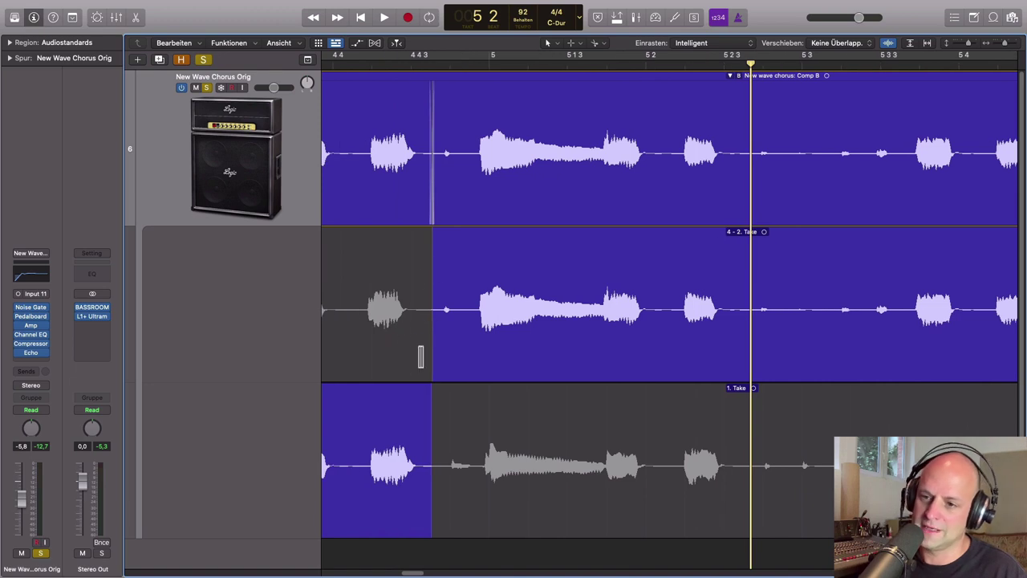
key("super+Left")
key("super+Left")
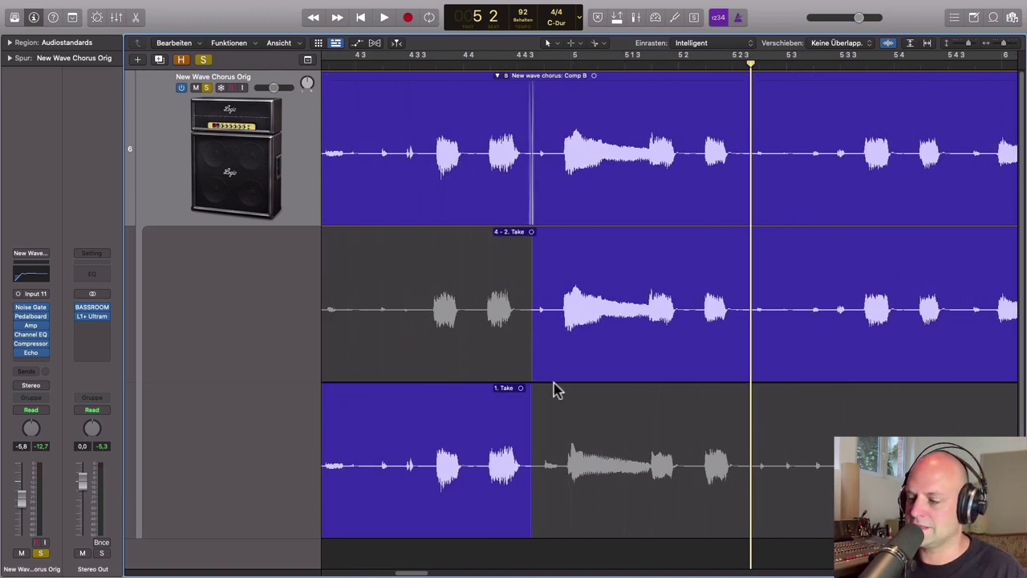
key("super+Left")
scroll(629, 406, "right", 6)
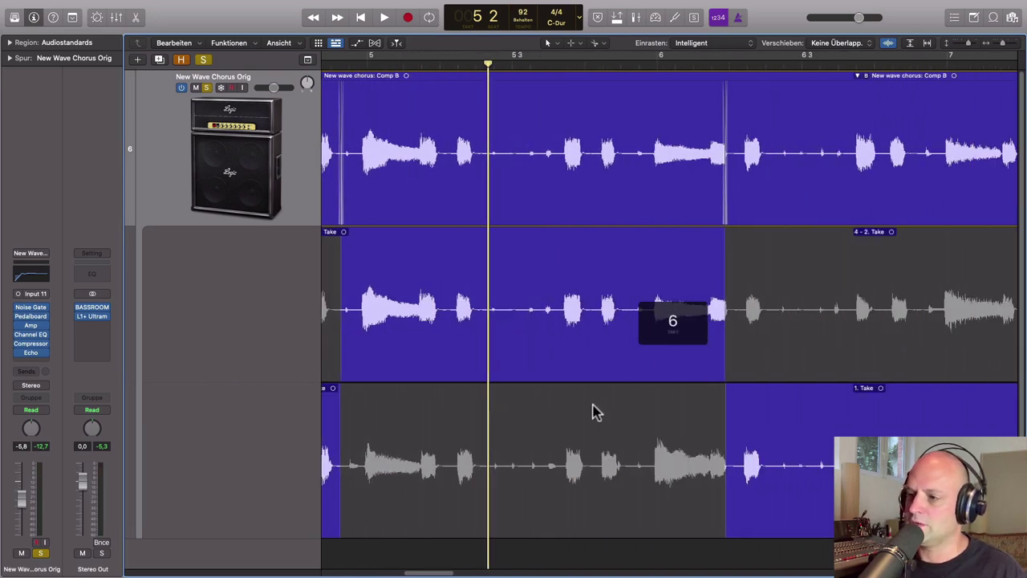
key("super+Left")
key("super+Left")
key("super+Left")
key("super+Left")
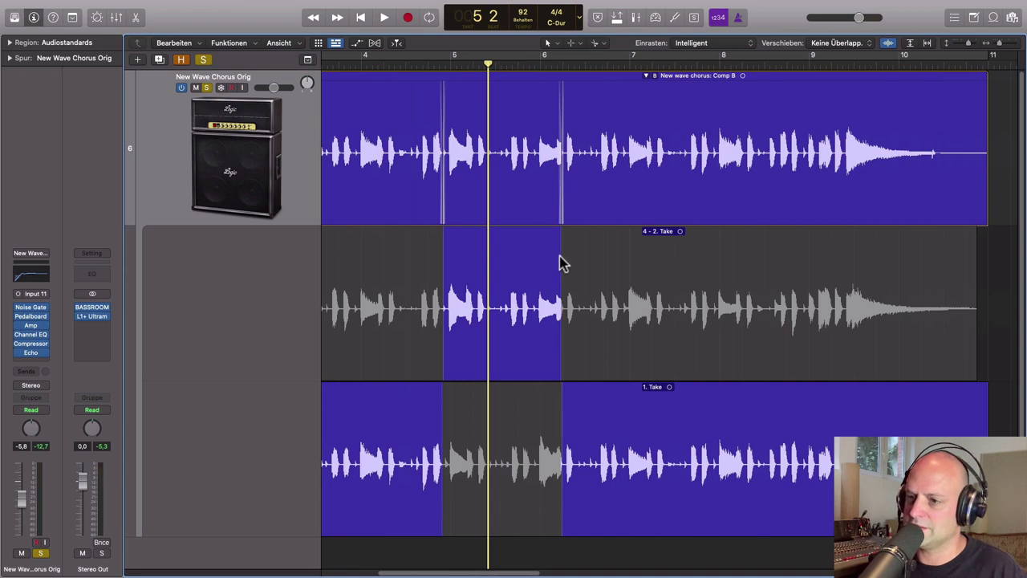
Extend the end of the second take's comp section to about bar 9.9 while playing from around bar 6.
left_click(523, 69)
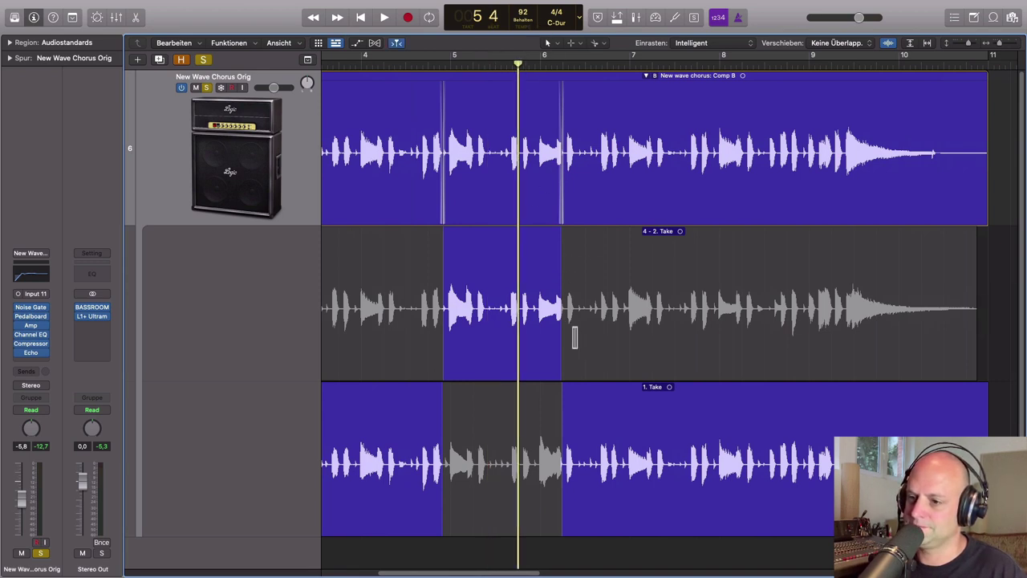
left_click_drag(563, 342, 773, 333)
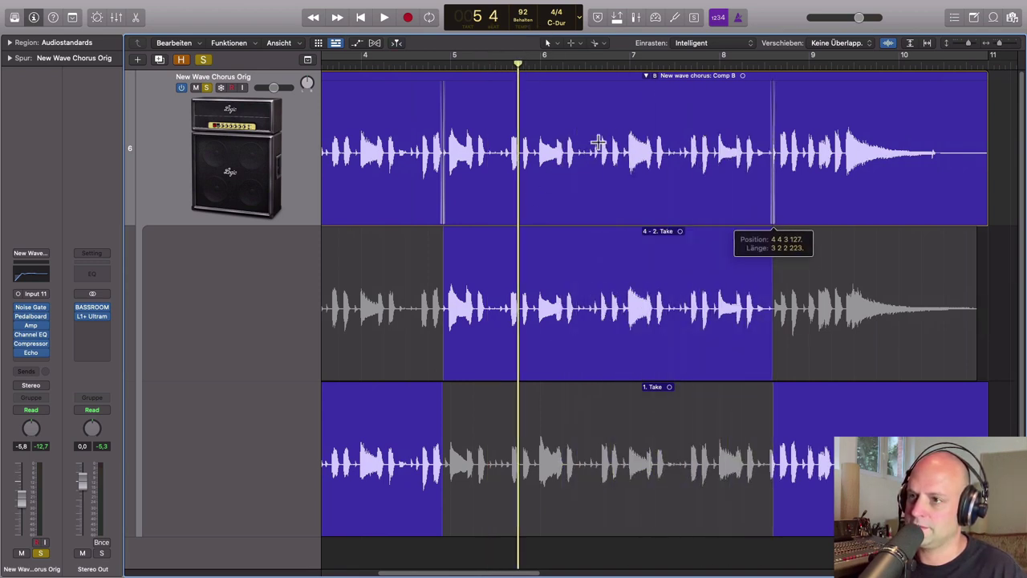
double_click(566, 62)
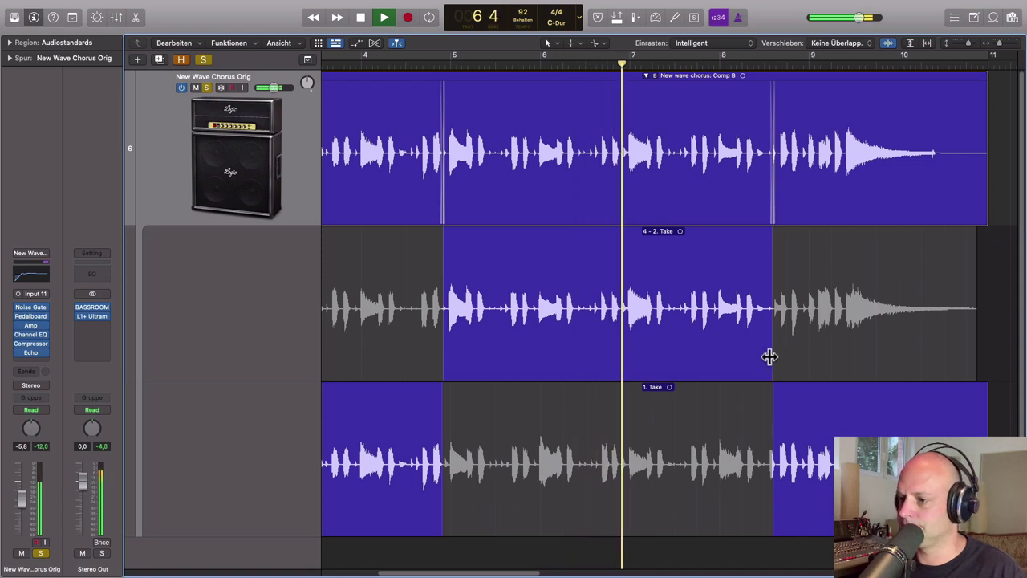
left_click_drag(770, 356, 889, 351)
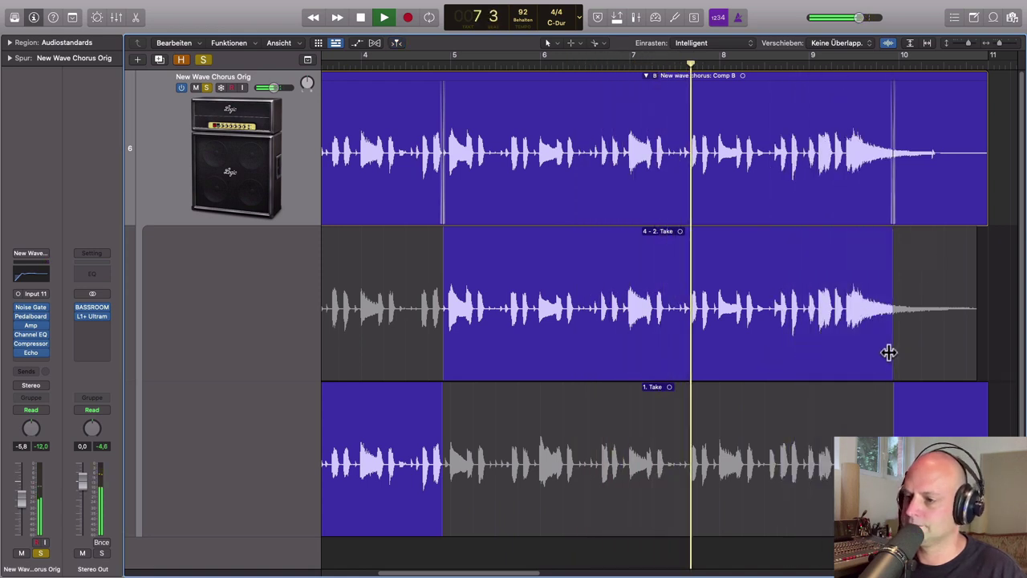
Comp the first take back in from about bar 7.8 to bar 8.5, then play the comp across that change and stop.
scroll(883, 352, "right", 3)
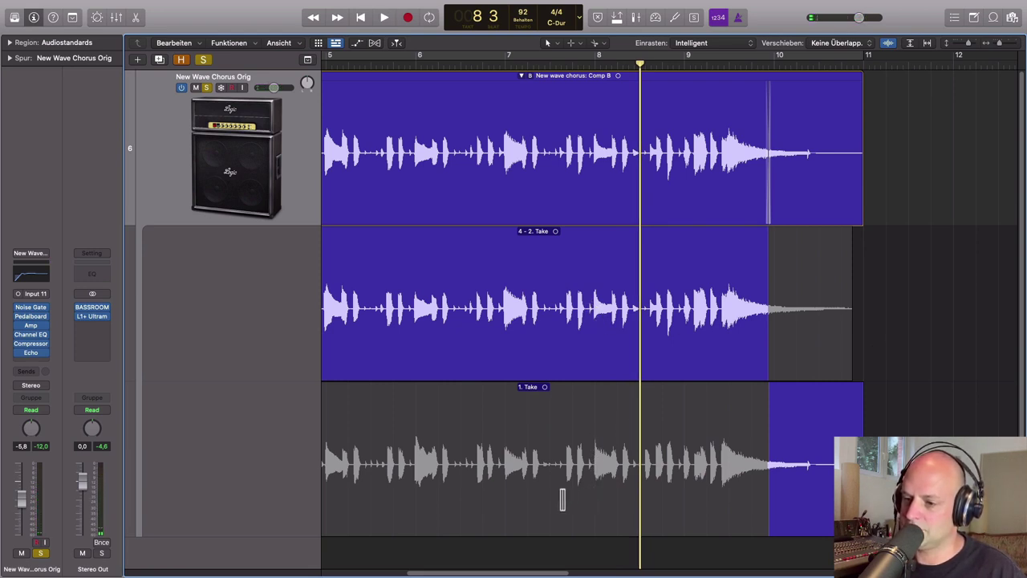
left_click_drag(585, 501, 642, 500)
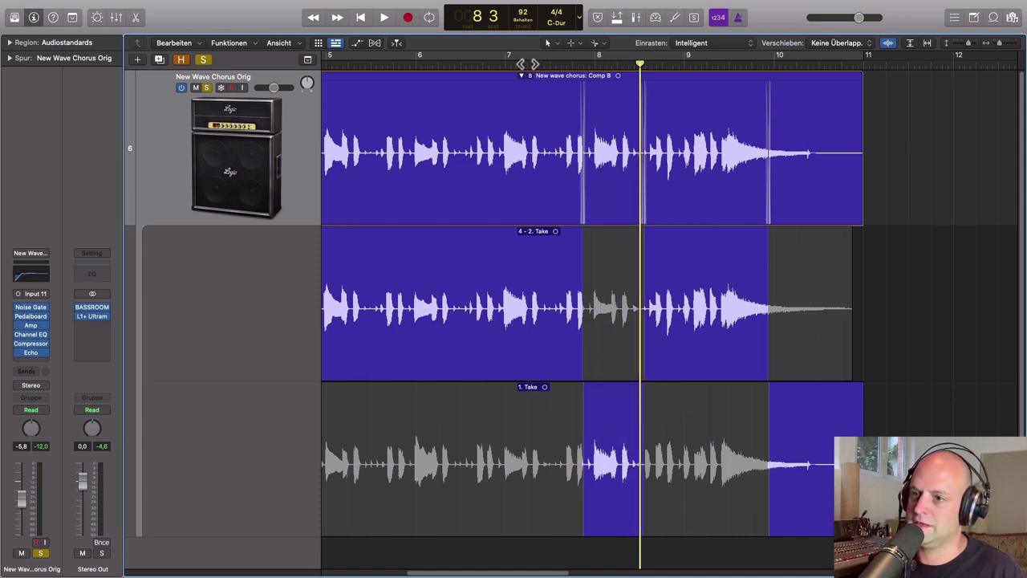
key("space")
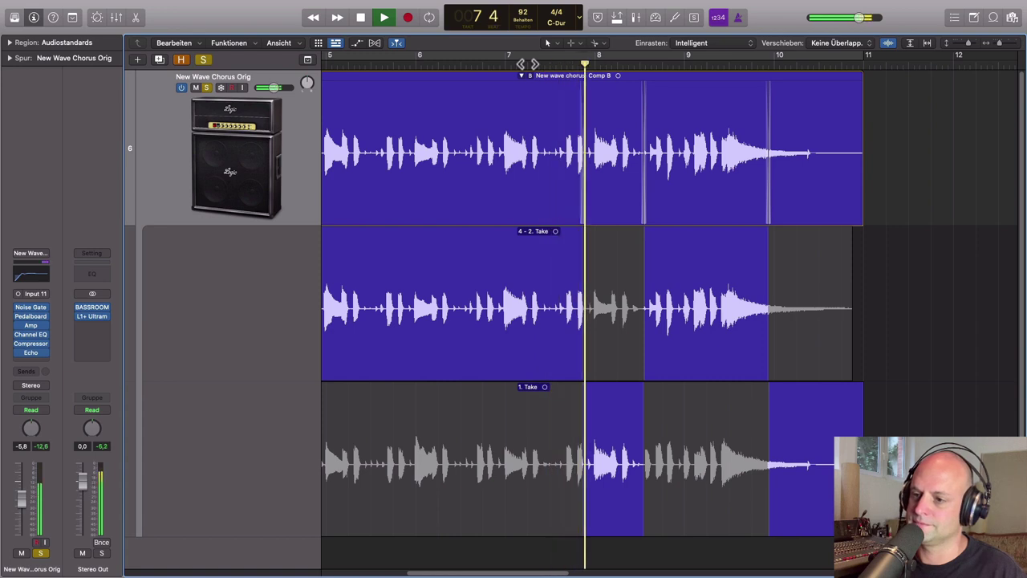
scroll(520, 217, "left", 3)
scroll(520, 217, "left", 7)
key("space")
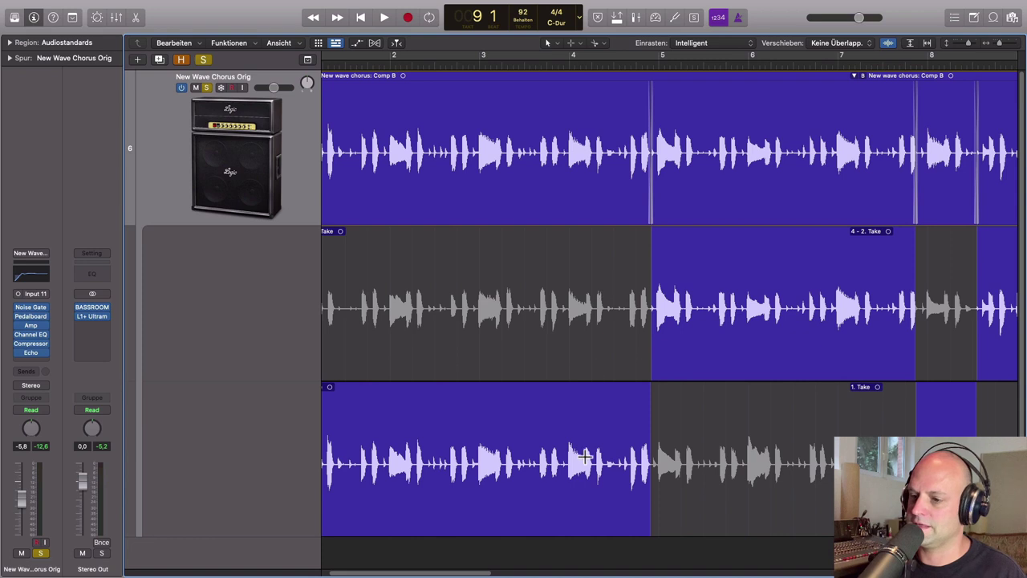
Look over the finished comp sections of both takes and play the comp back from bar 4.
scroll(555, 455, "left", 2)
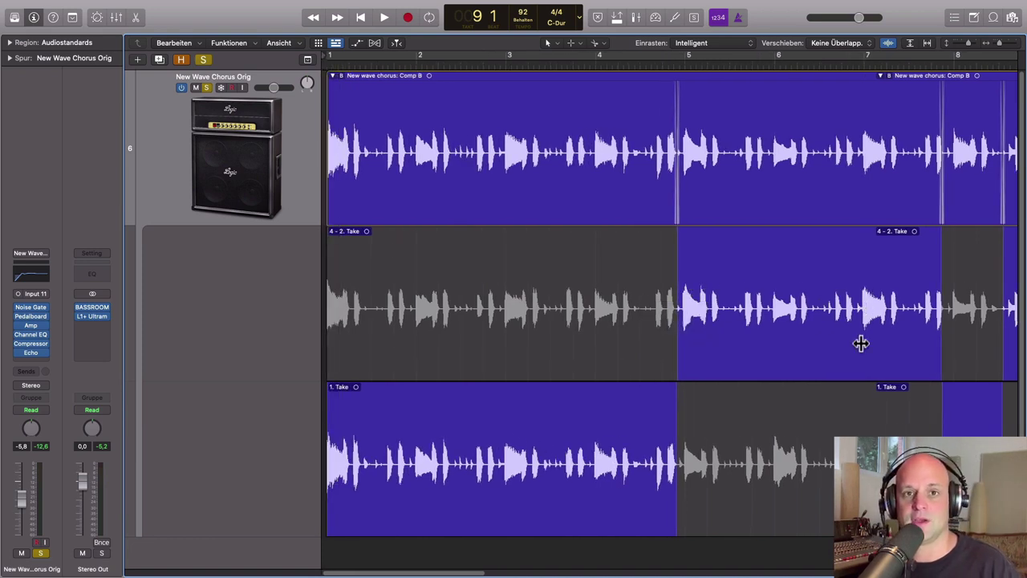
scroll(856, 343, "right", 6)
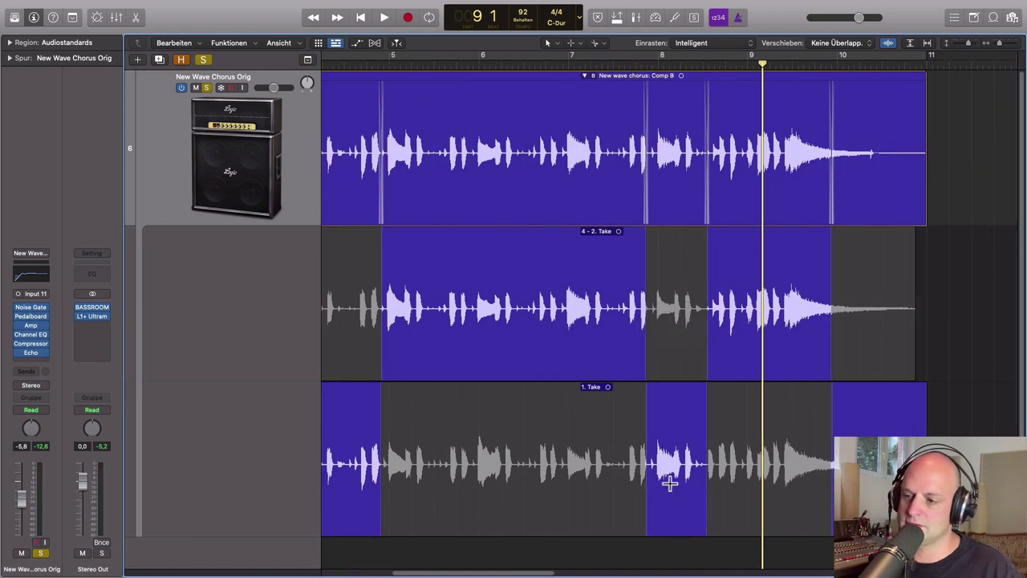
scroll(783, 321, "left", 4)
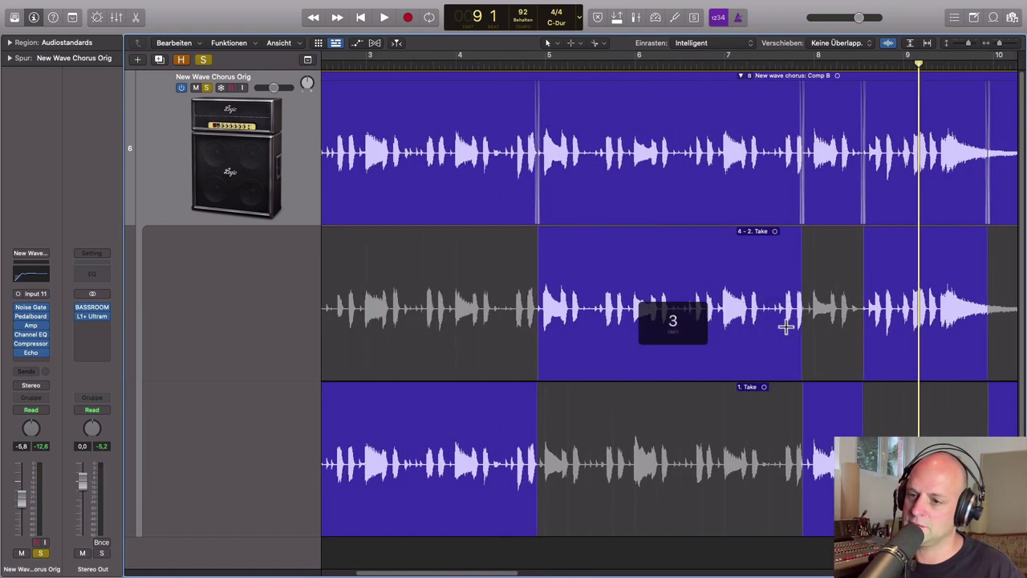
left_click(458, 62)
key("space")
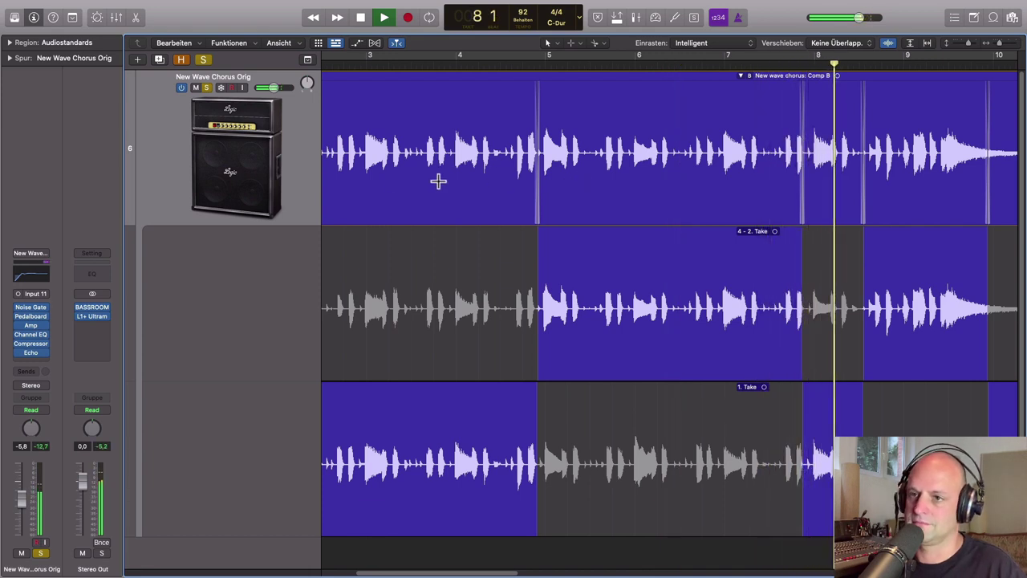
Stop playback and collapse the guitar take folder so only the Comp B lane is shown.
key("space")
scroll(398, 181, "left", 4)
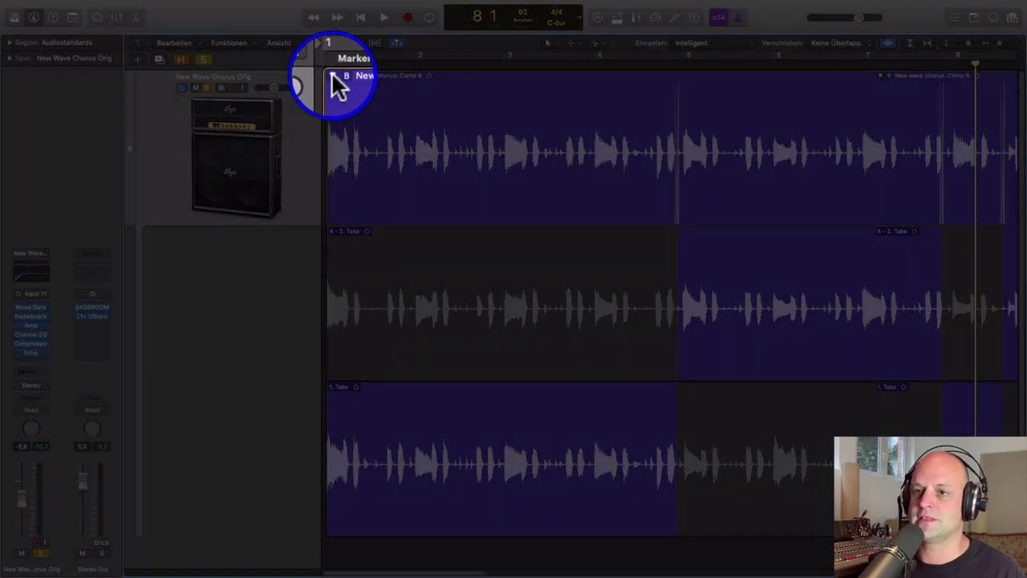
left_click(334, 77)
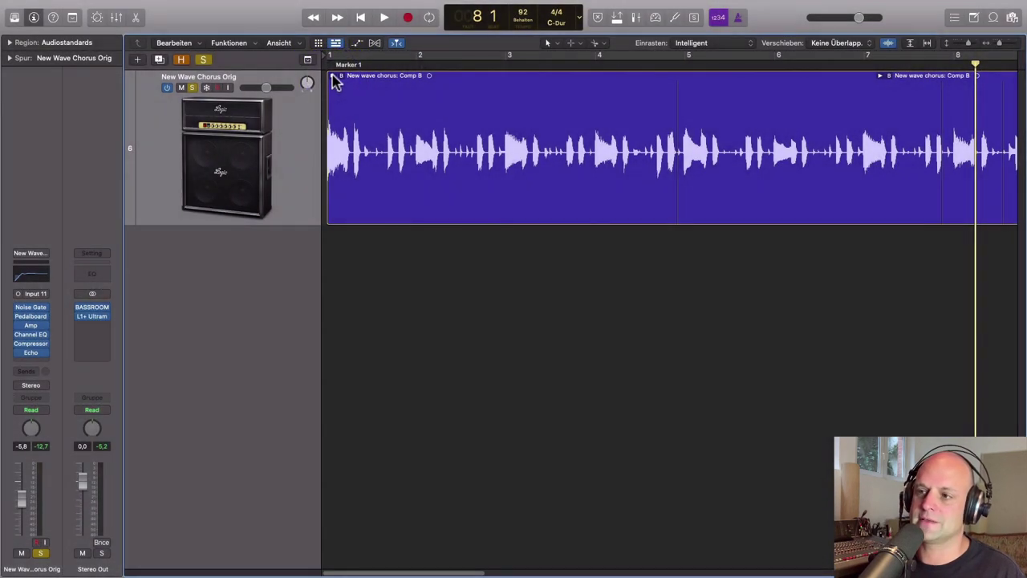
scroll(477, 245, "down", 4)
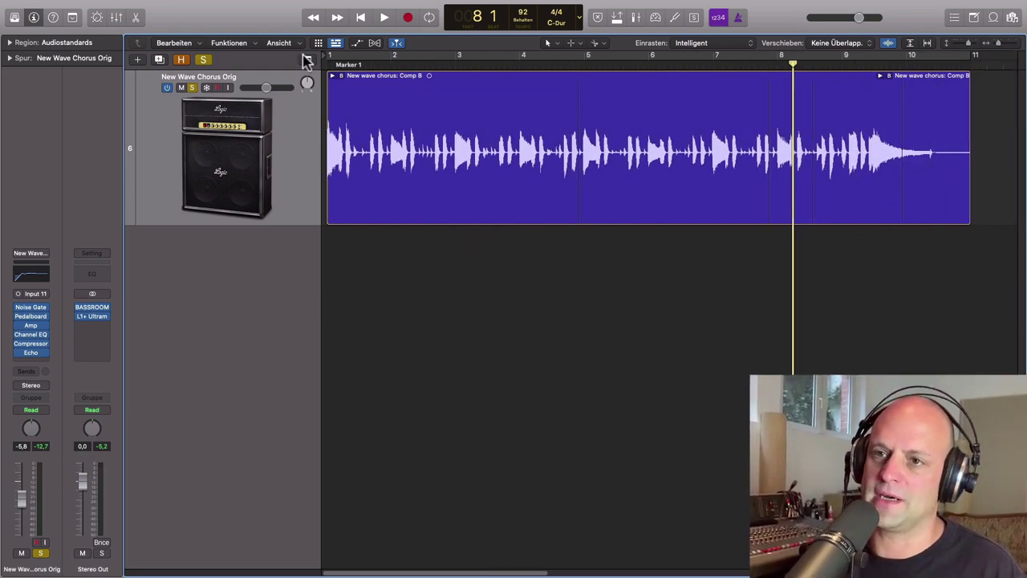
Flatten the take folder's Comp B into separate regions and deselect them.
left_click(340, 78)
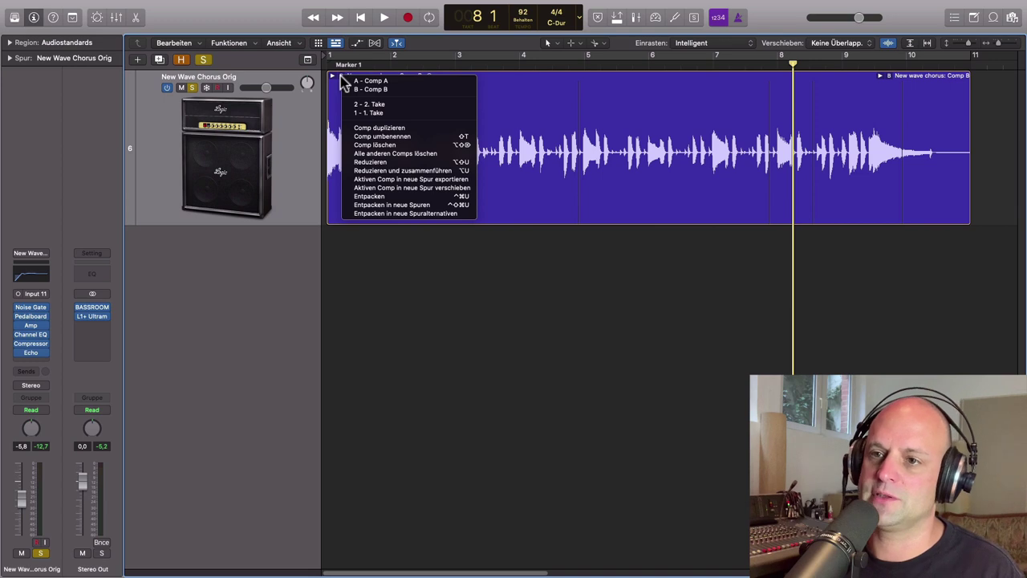
left_click(385, 162)
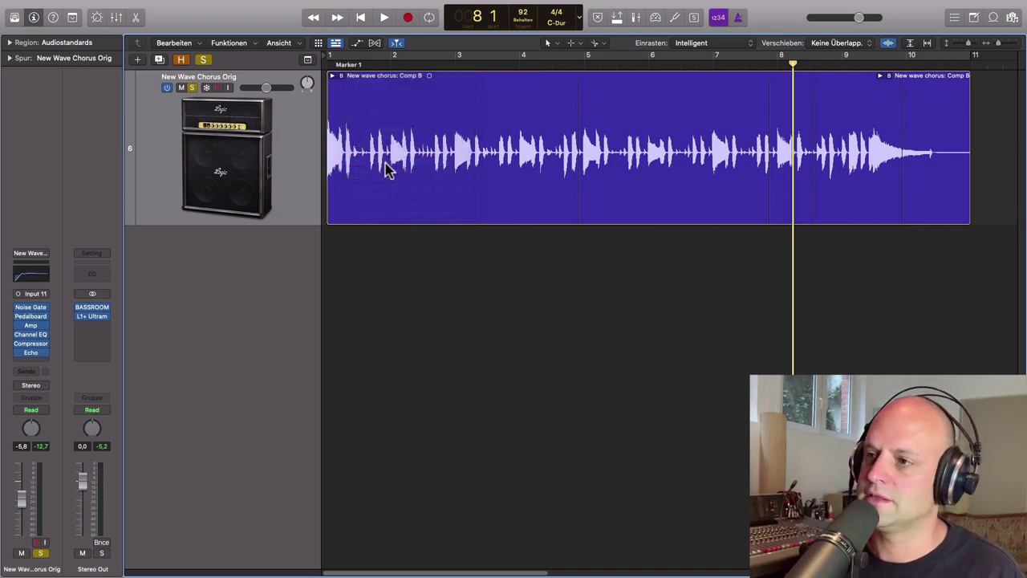
left_click(491, 275)
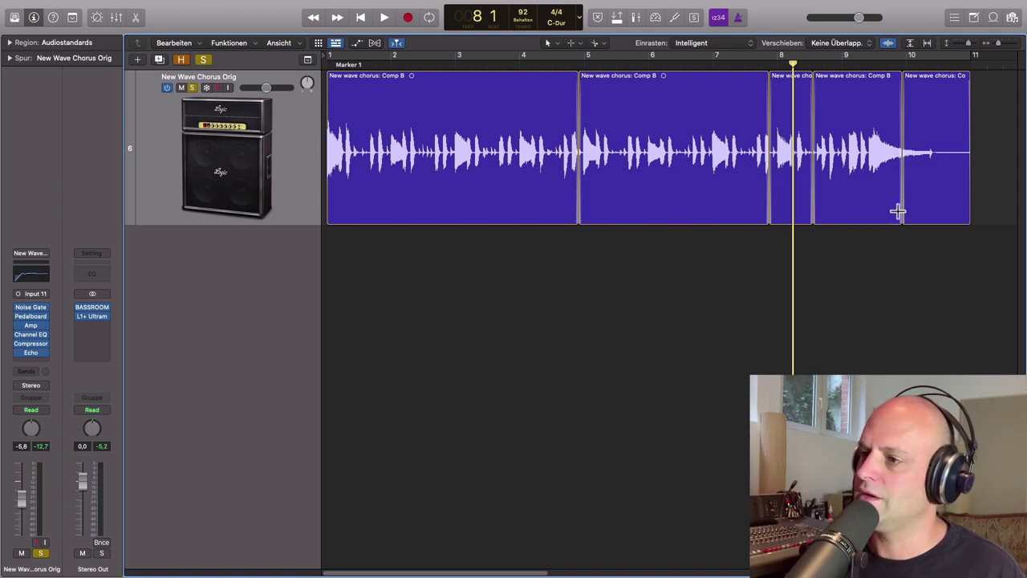
Play the flattened regions from about bar 9.3 across the last transition and stop.
left_click(867, 63)
key("space")
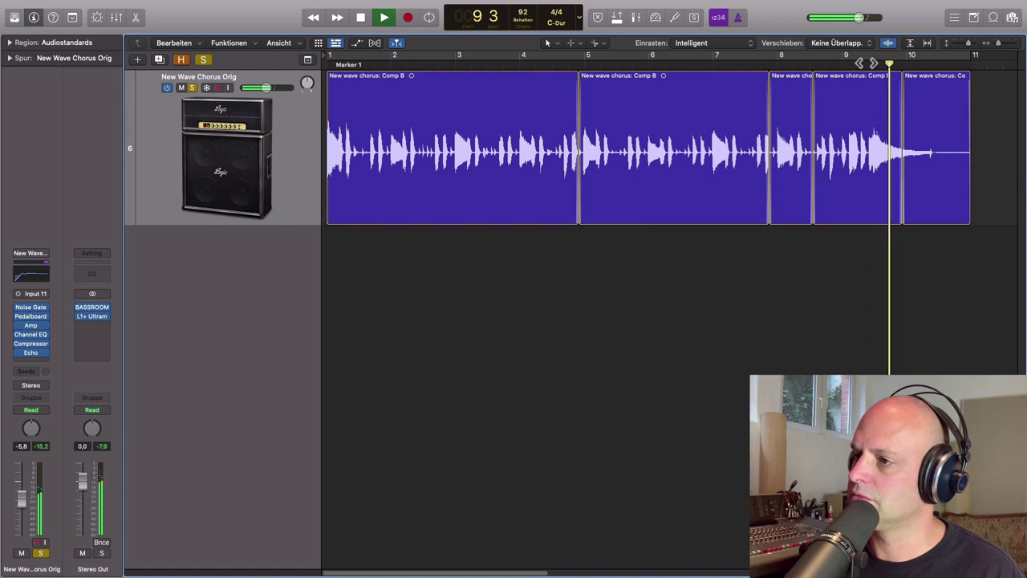
key("space")
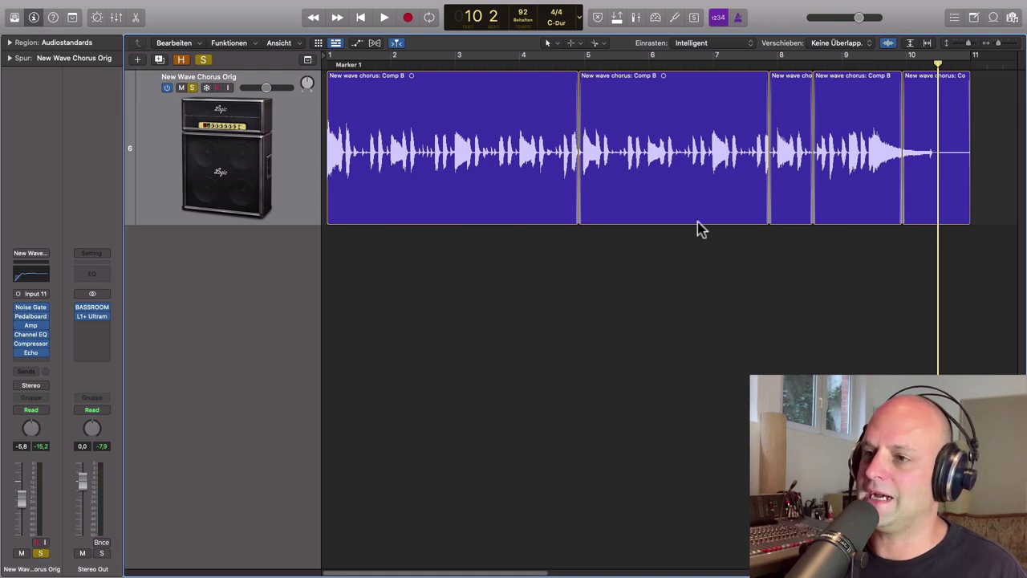
Move the boundary between the third and fourth guitar regions near bar 8.5 earlier by 16 ticks.
key("super+Right")
key("super+Right")
key("super+Right")
mouse_move(462, 152)
left_mouse_down()
mouse_move(452, 158)
mouse_move(462, 167)
left_mouse_up()
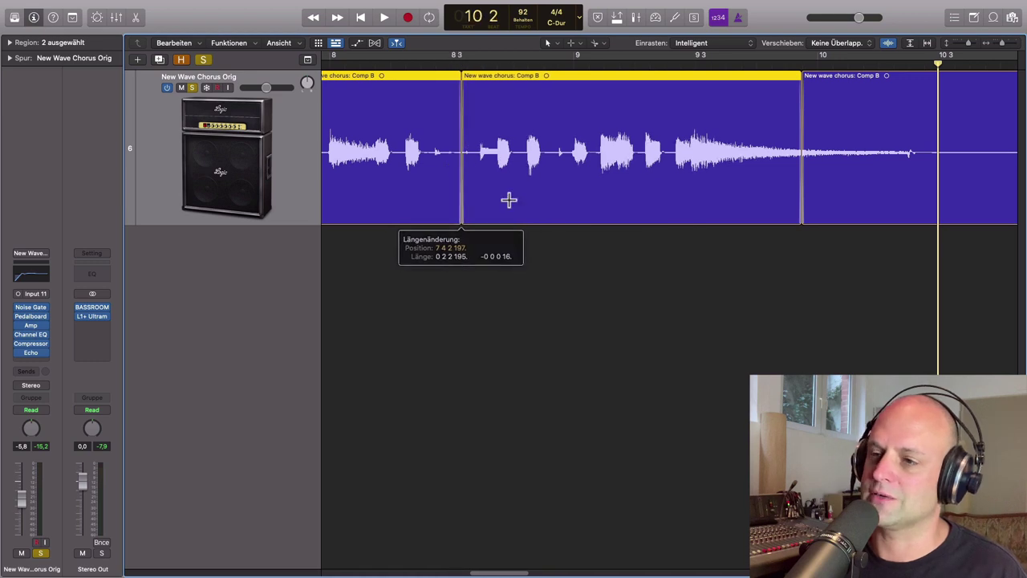
key("super+Left")
key("super+Left")
scroll(518, 205, "left", 5)
key("super+Left")
scroll(524, 201, "left", 5)
scroll(514, 184, "left", 3)
key("super+Left")
key("super+Left")
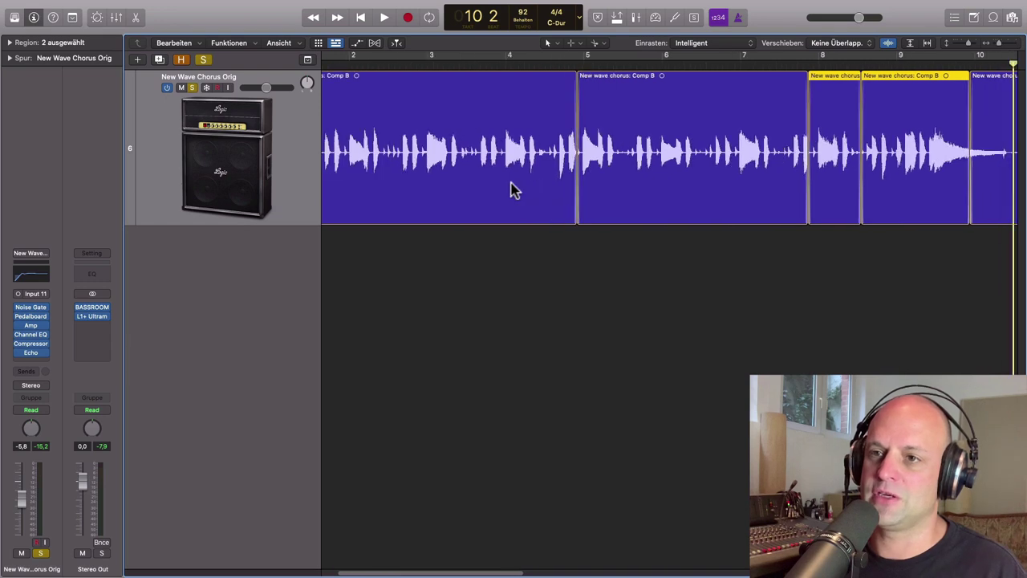
Unsolo the New Wave Chorus Orig track and set its volume to -3.6 dB while playing the full mix from the beginning.
left_click(193, 87)
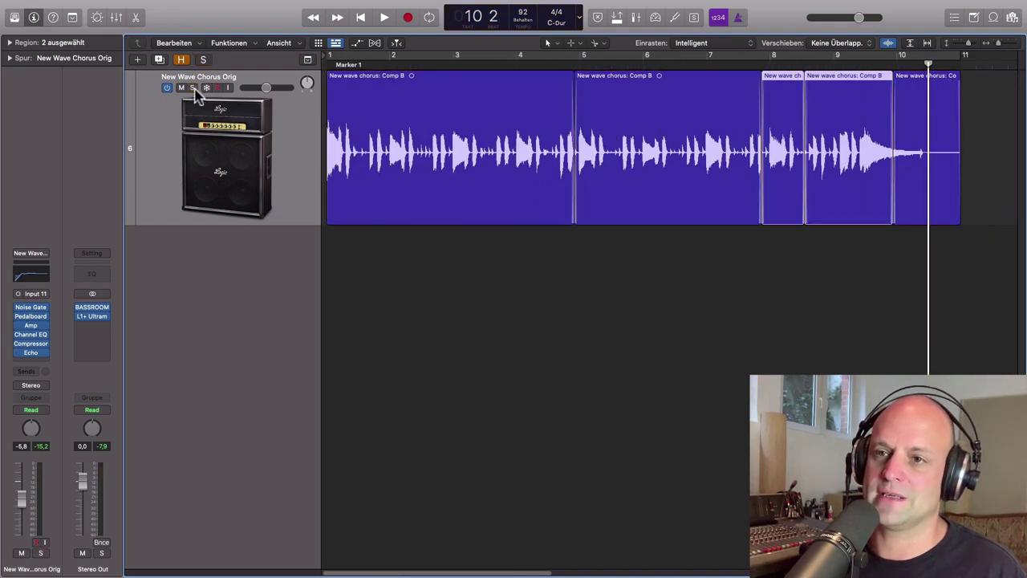
key("Return")
key("space")
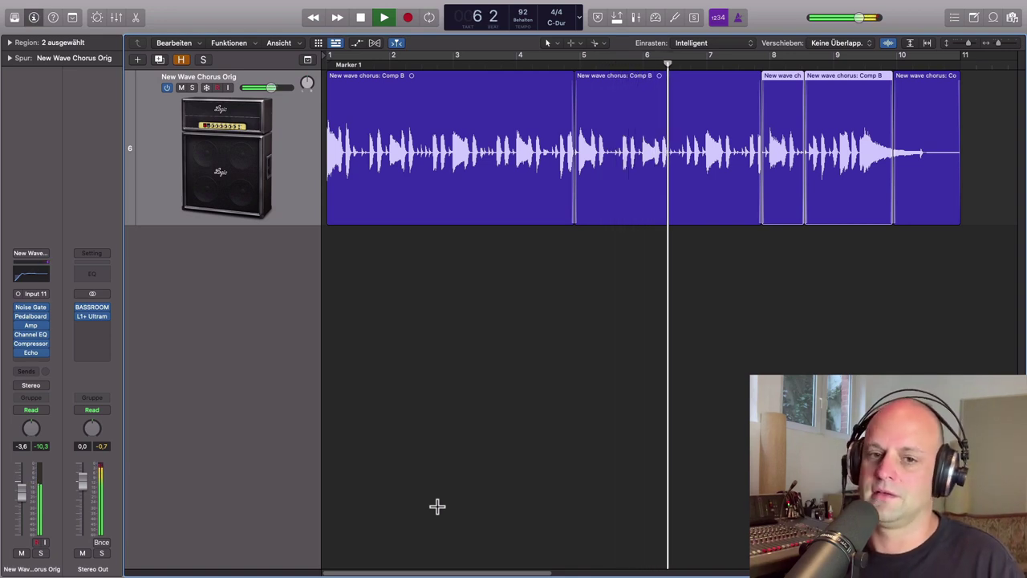
key("space")
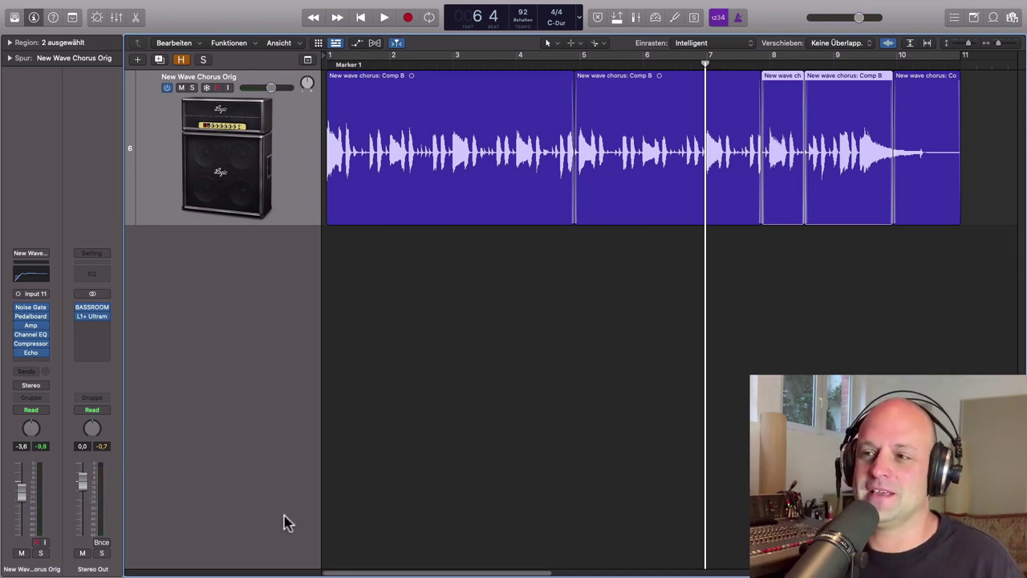
Deselect the regions and open the guitar track's Amp Designer, positioning its window over the arrangement.
left_click(447, 289)
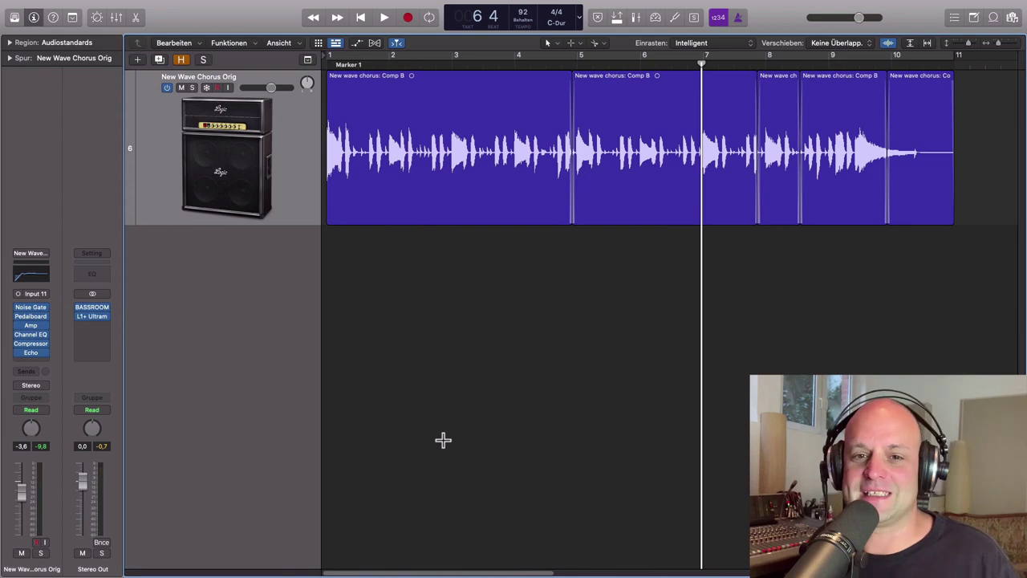
left_click(32, 325)
left_click_drag(704, 161, 647, 158)
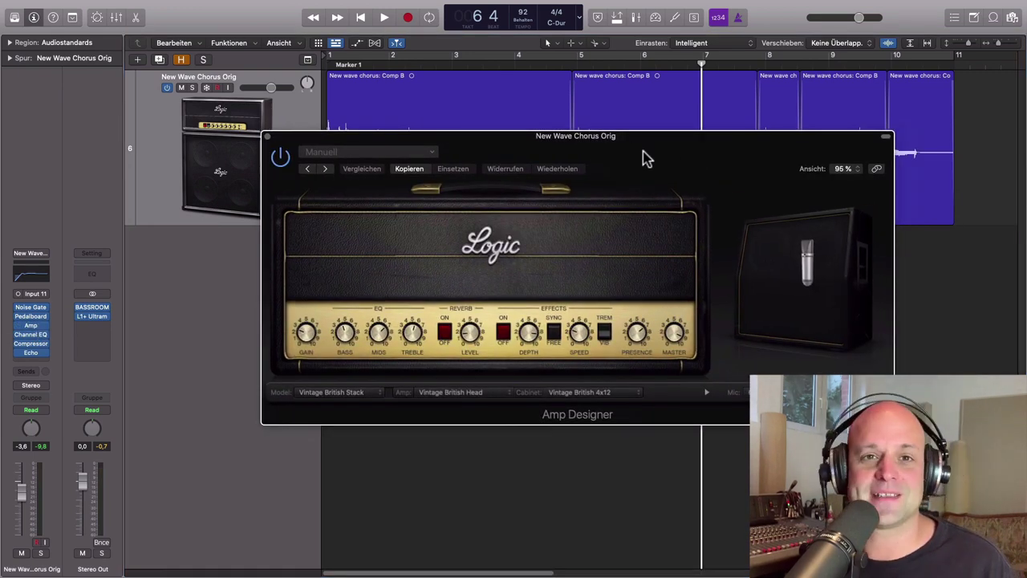